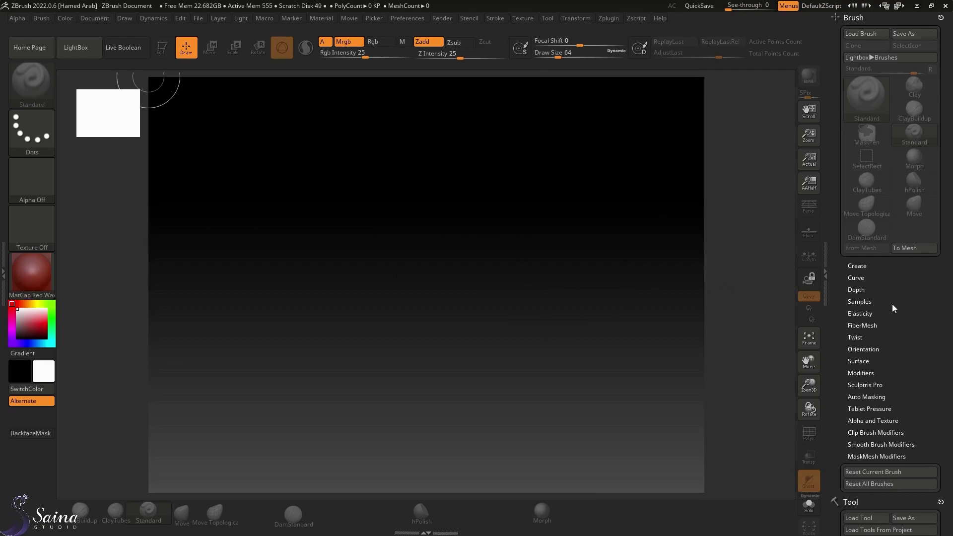
Pick Cylinder3D from the Tool palette's primitive picker and close LightBox
scroll(892, 303, down, 5)
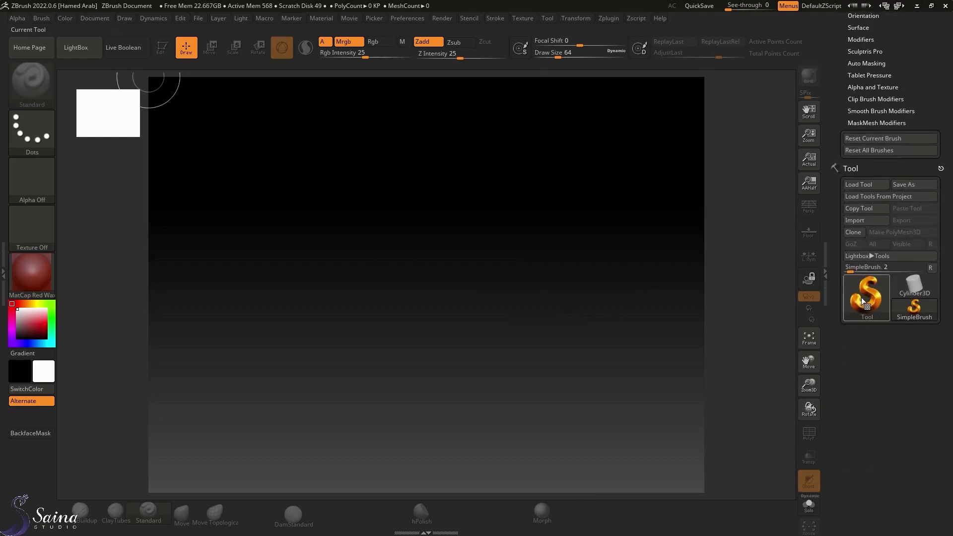
click(868, 294)
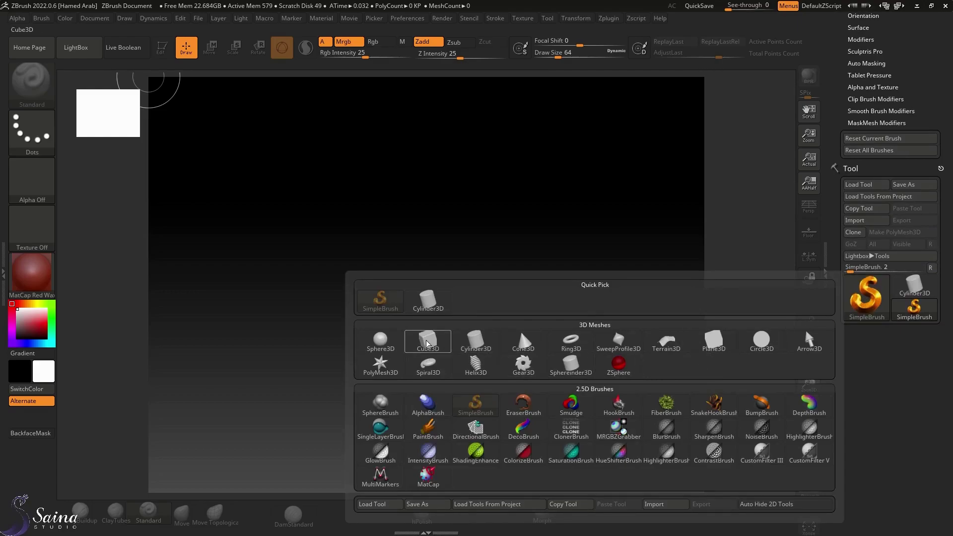
mouse_move(429, 341)
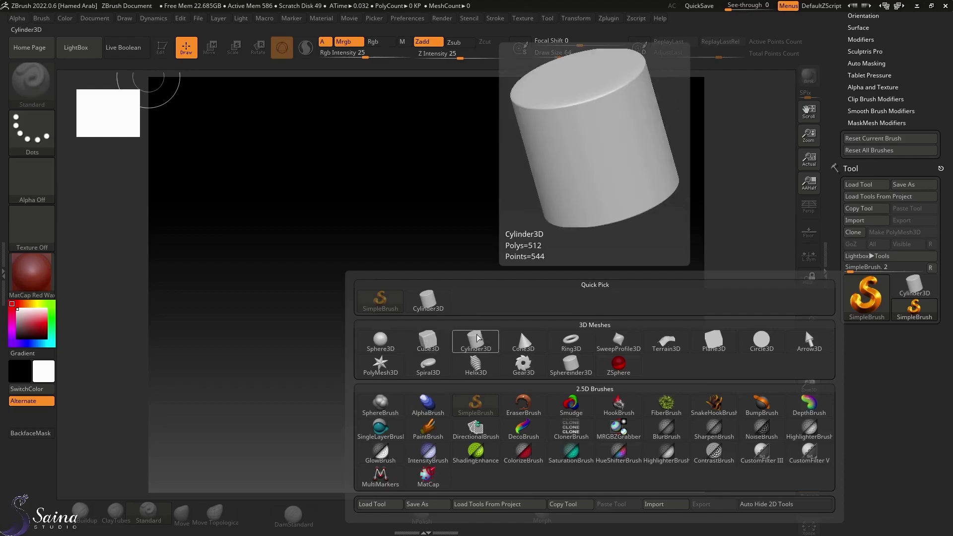
mouse_move(475, 340)
click(480, 340)
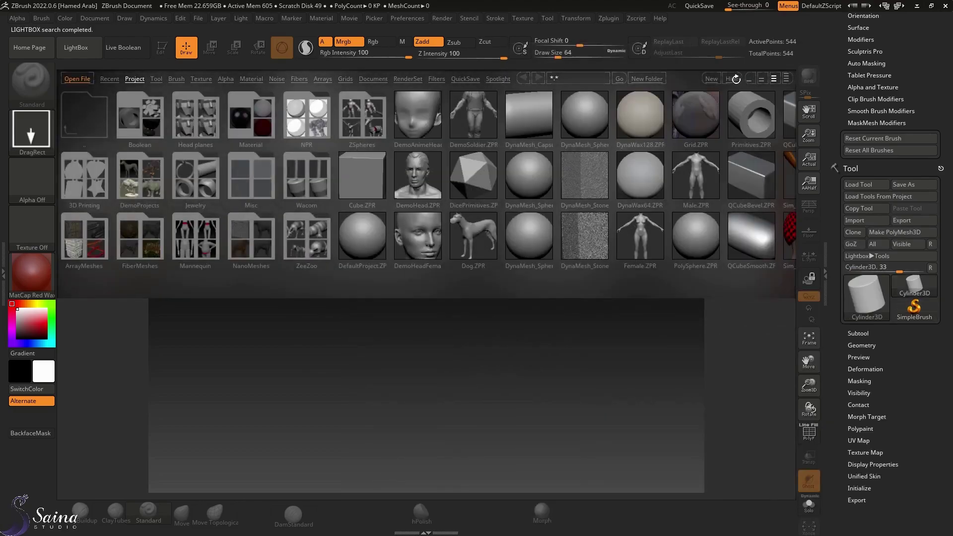
click(734, 78)
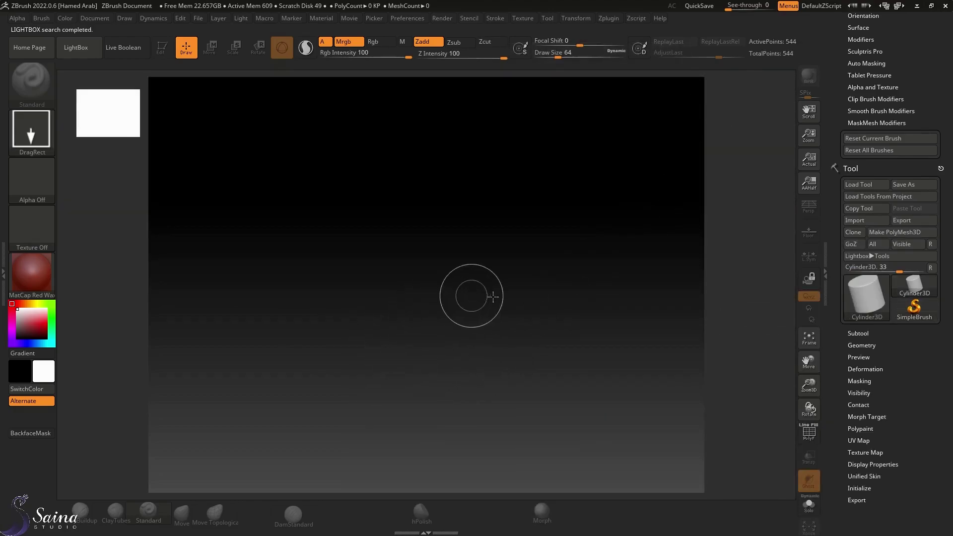
Draw the cylinder at canvas centre, enable Edit, and convert it to PolyMesh3D
mouse_move(504, 236)
mouse_down()
mouse_move(511, 391)
mouse_move(501, 385)
mouse_up()
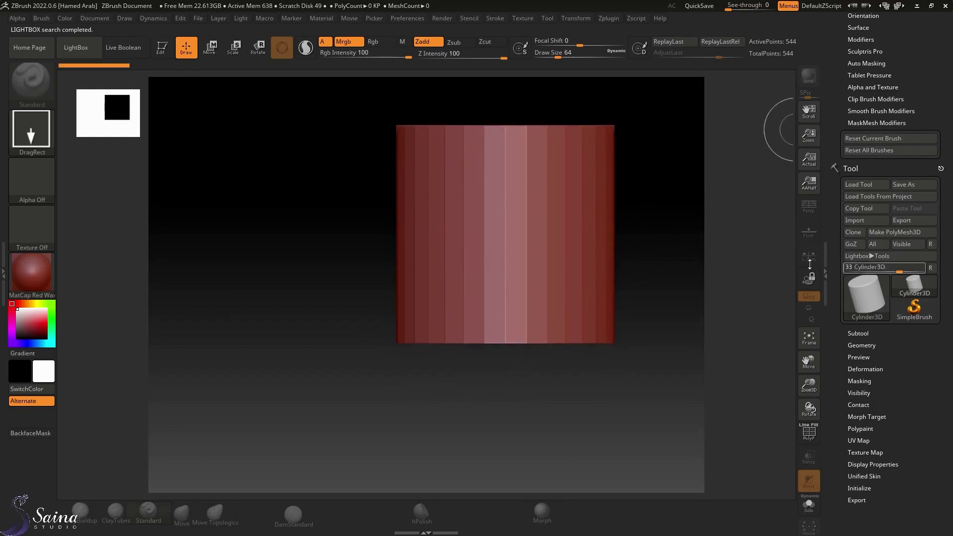
click(163, 51)
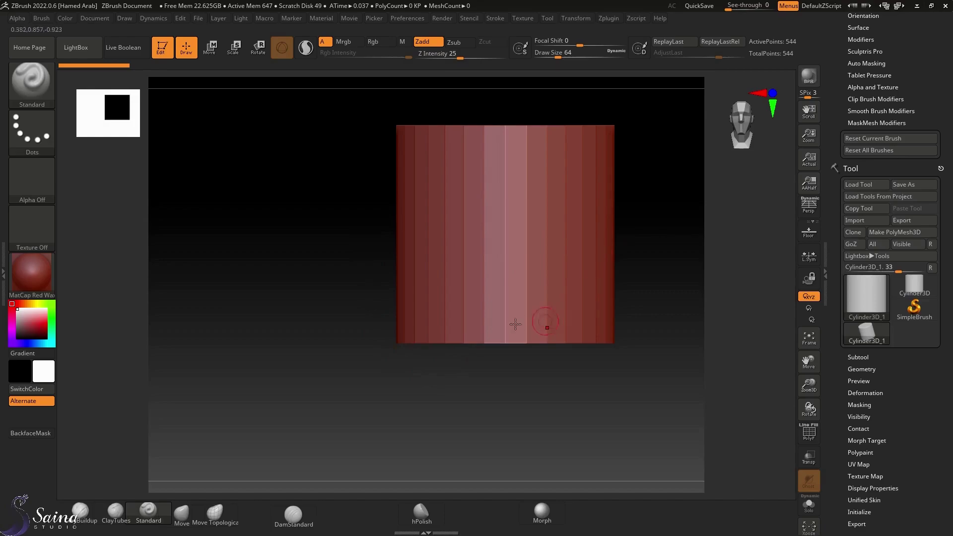
click(890, 235)
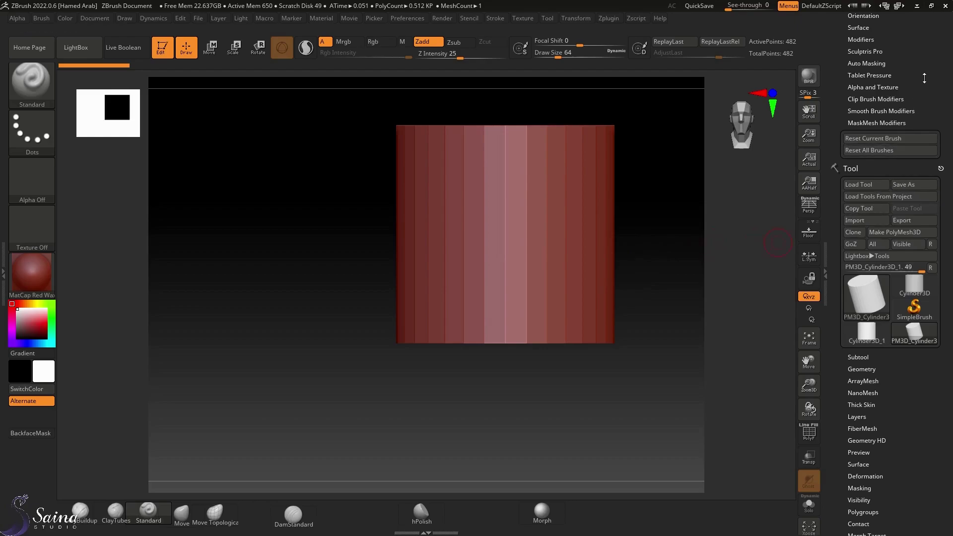
Collapse the Brush palette, dock Zplugin in the right tray, and expand Scale Master
scroll(924, 78, up, 5)
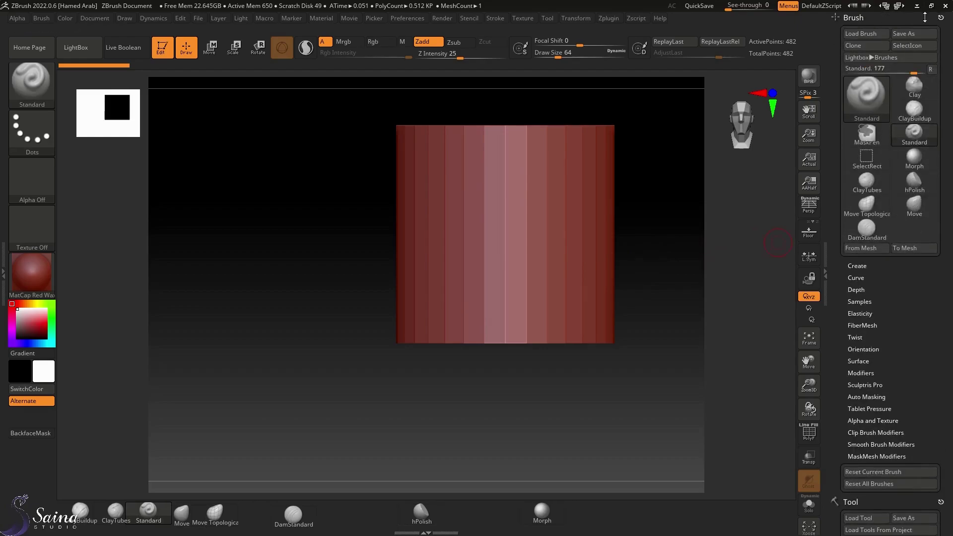
click(942, 19)
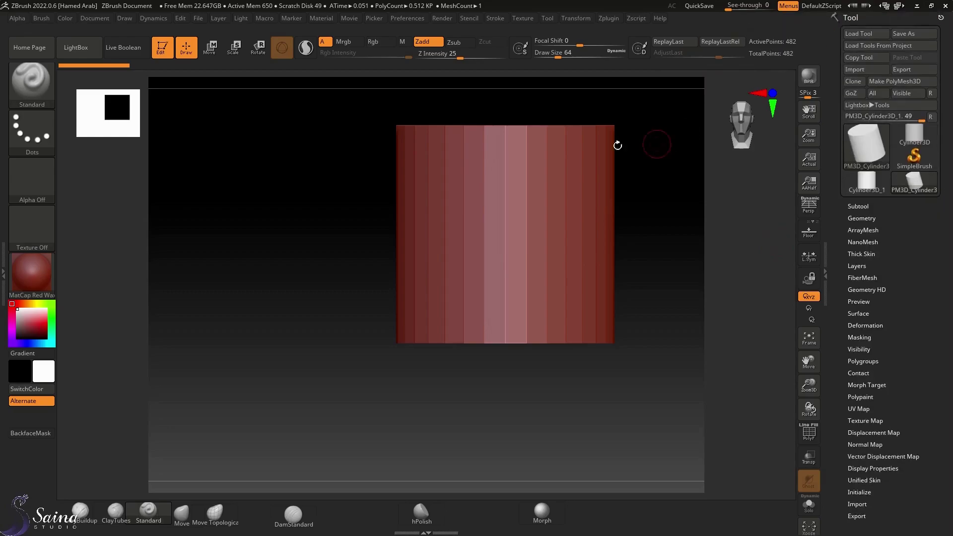
click(610, 18)
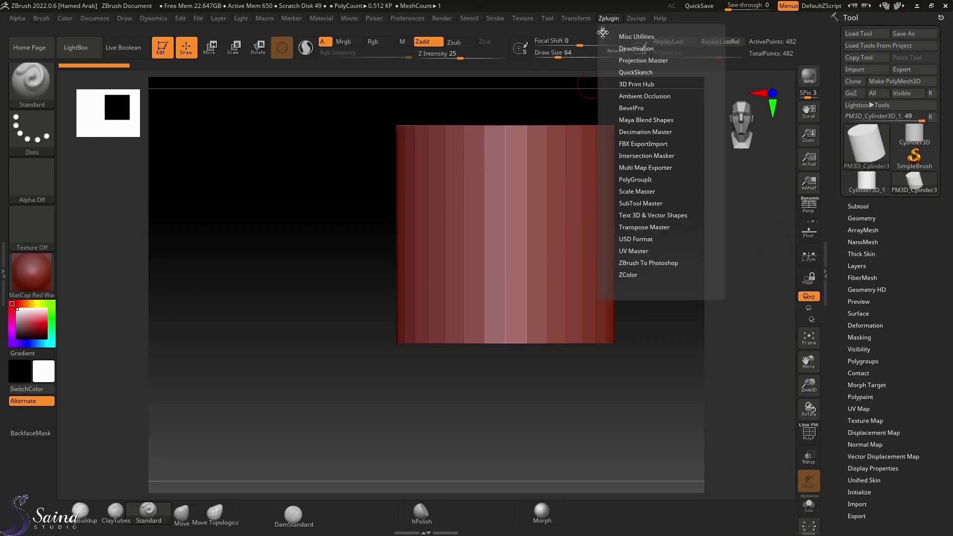
click(610, 18)
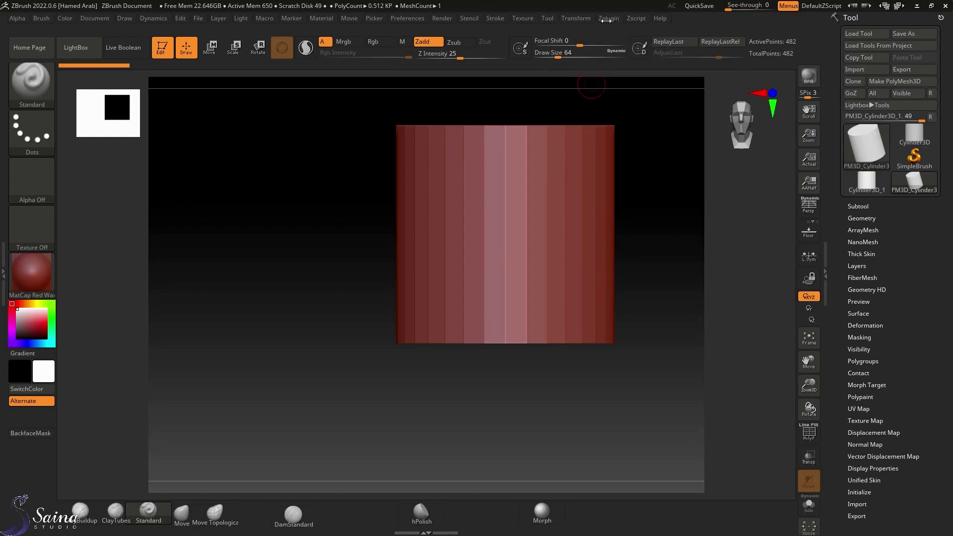
click(608, 18)
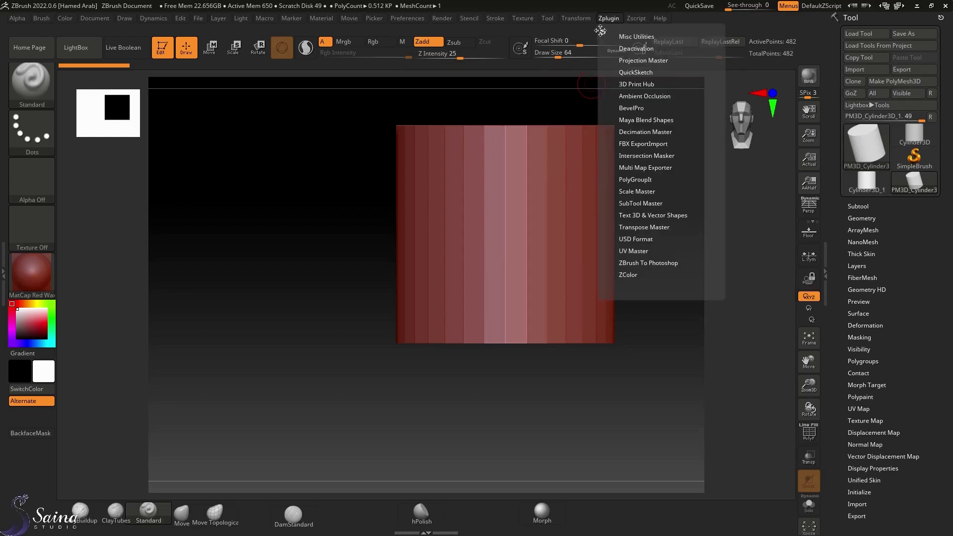
drag(604, 33, 892, 77)
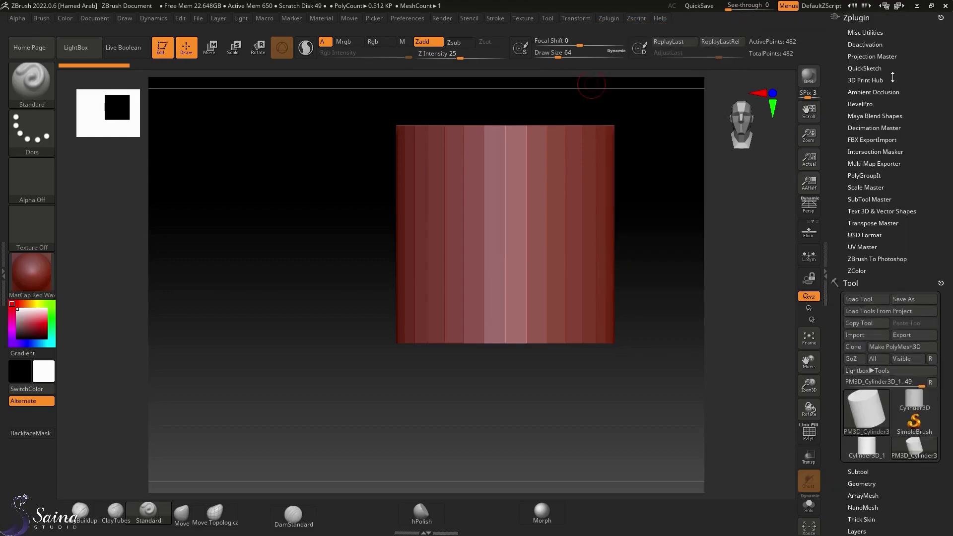
click(866, 188)
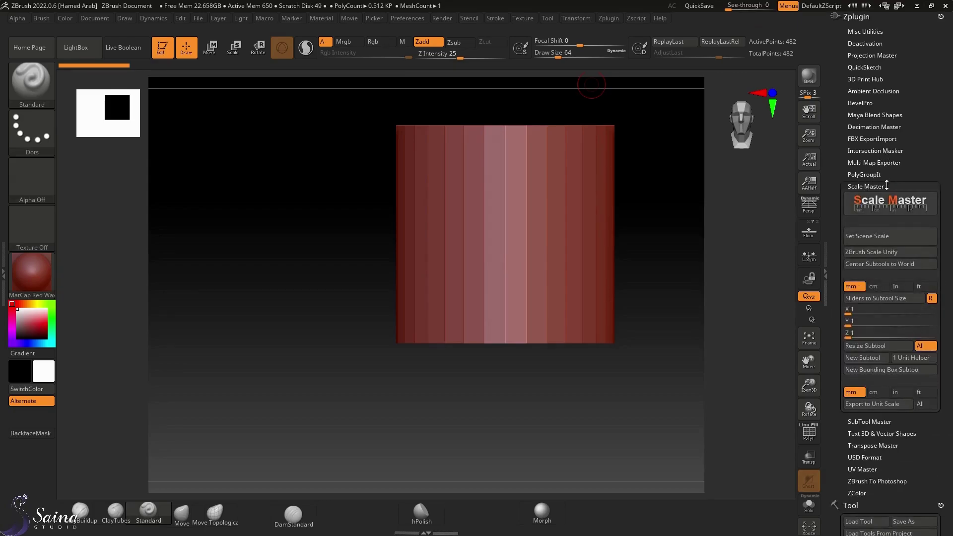
scroll(887, 185, down, 2)
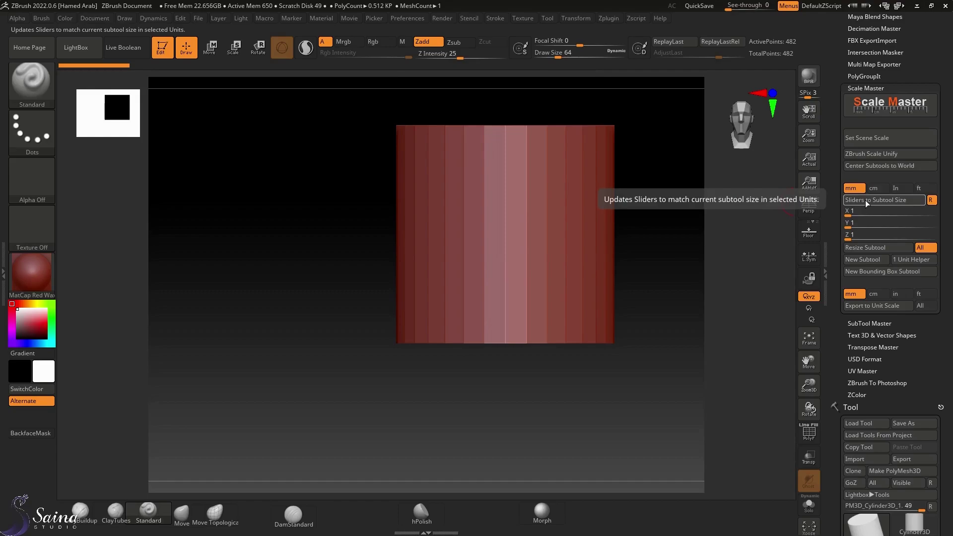
Load the cylinder's subtool size and set the scene scale to 2.00 x 2.00 x 2.00 mm
click(865, 201)
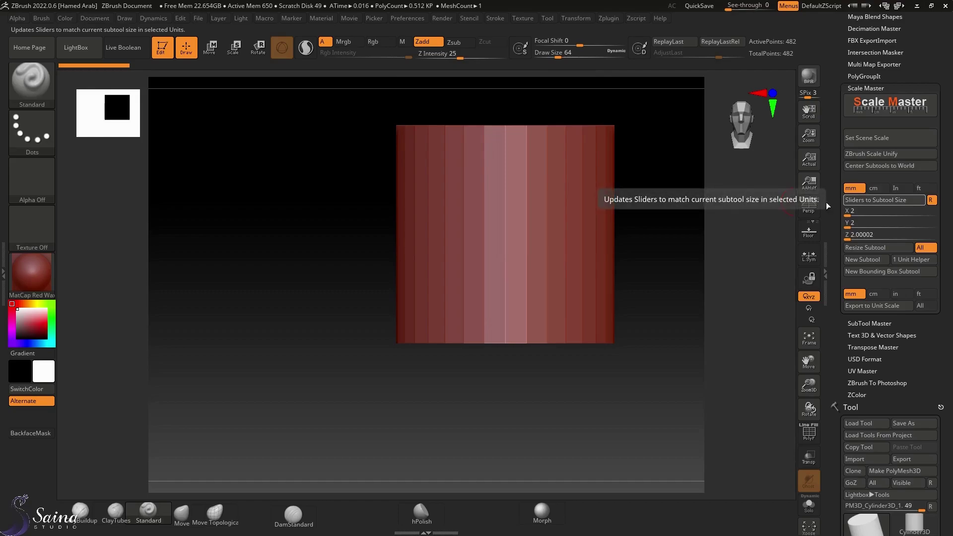
right_drag(564, 315, 627, 294)
click(861, 213)
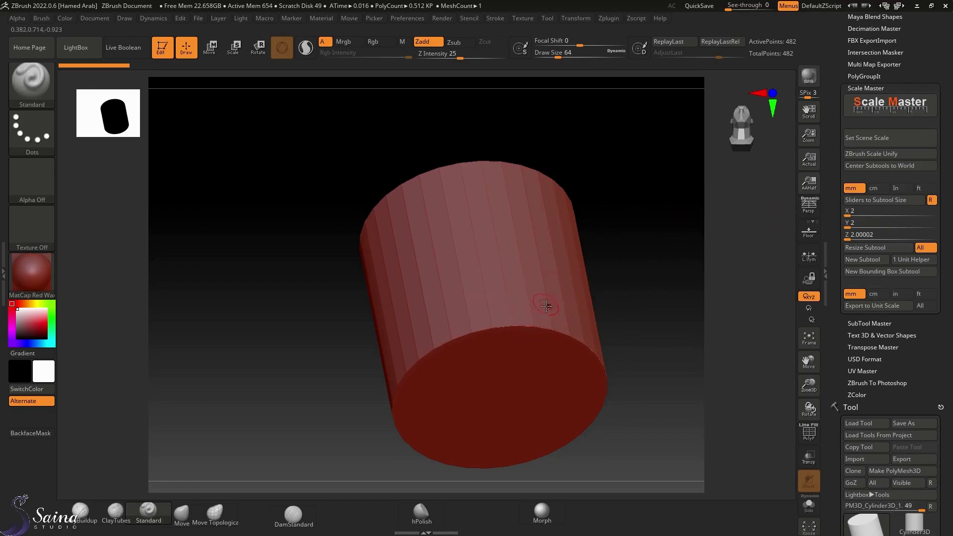
click(864, 217)
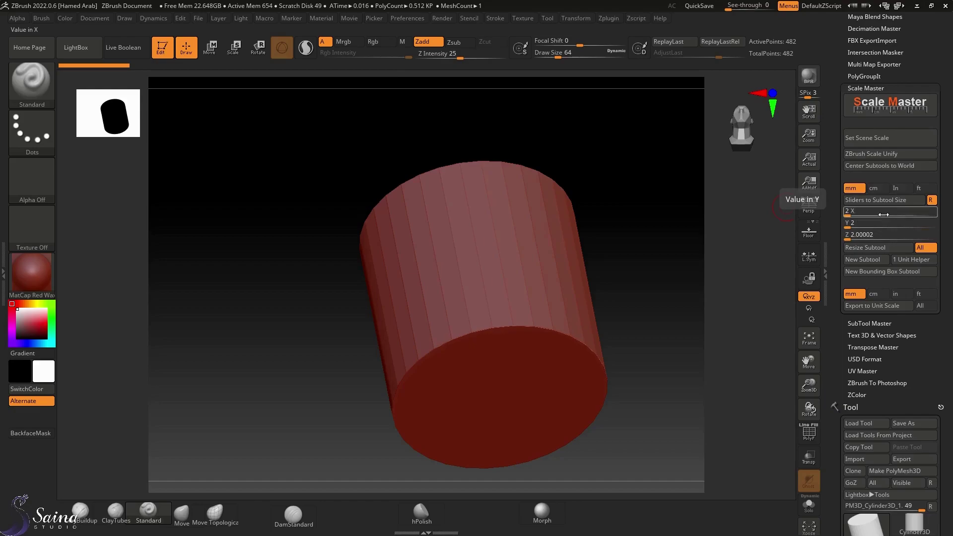
click(877, 140)
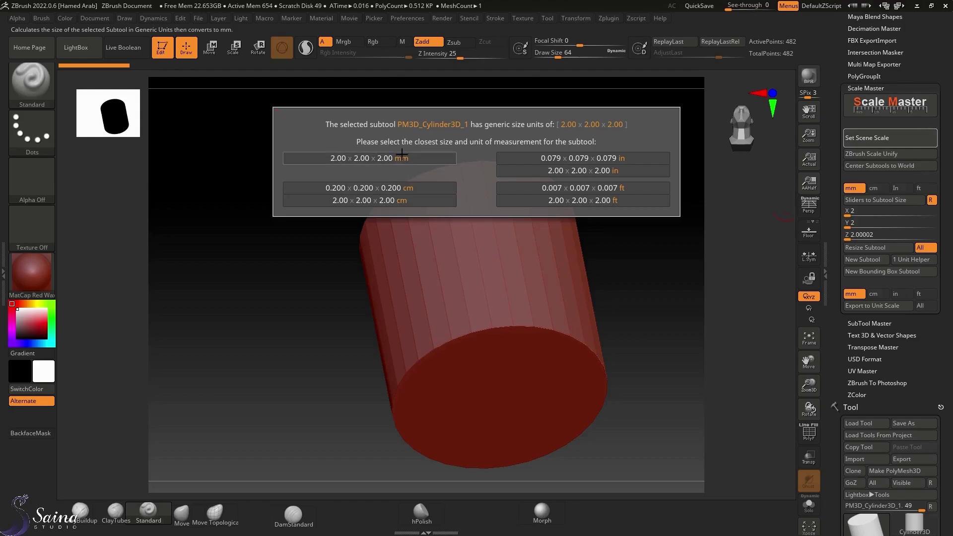
click(389, 158)
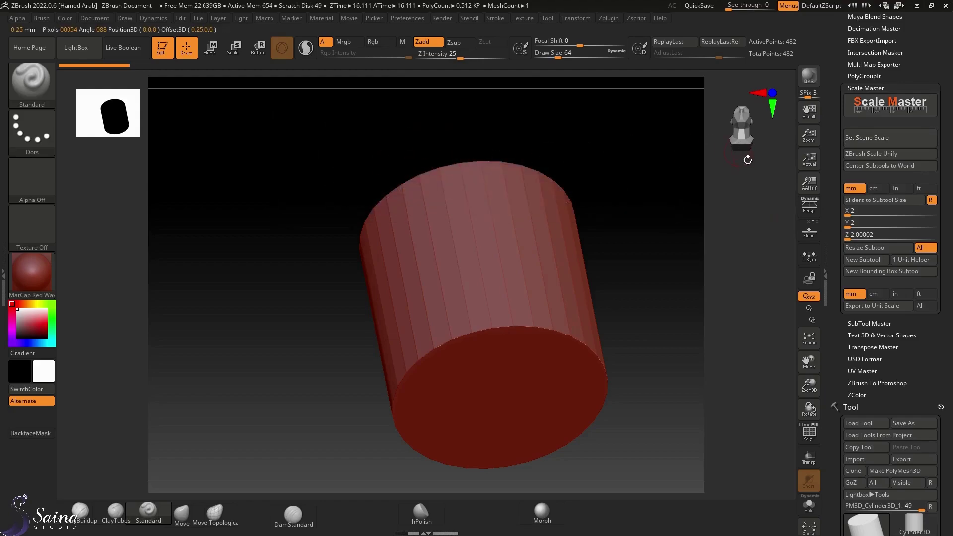
Enter 17 for the X and Y sizes in Scale Master, making all axes 17 mm
drag(653, 210, 579, 198)
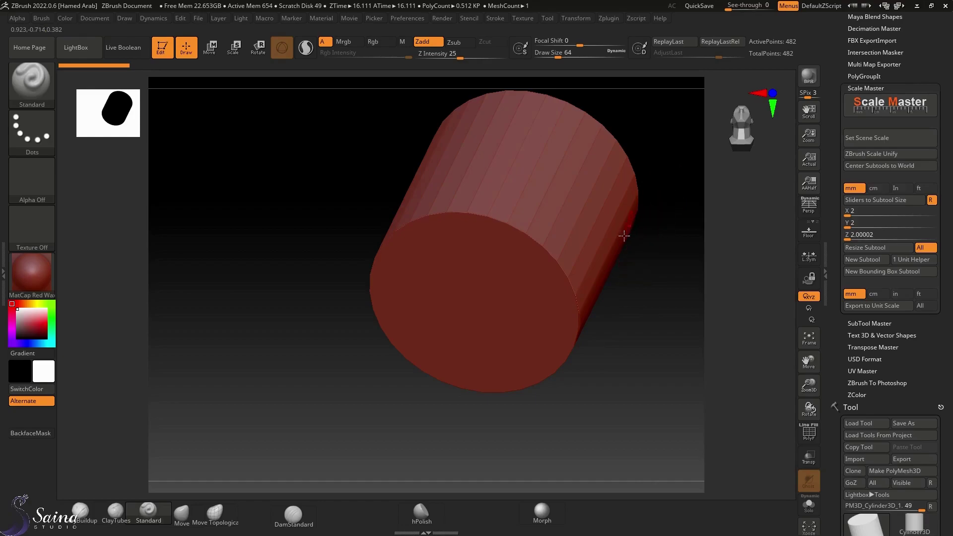
drag(646, 228, 550, 220)
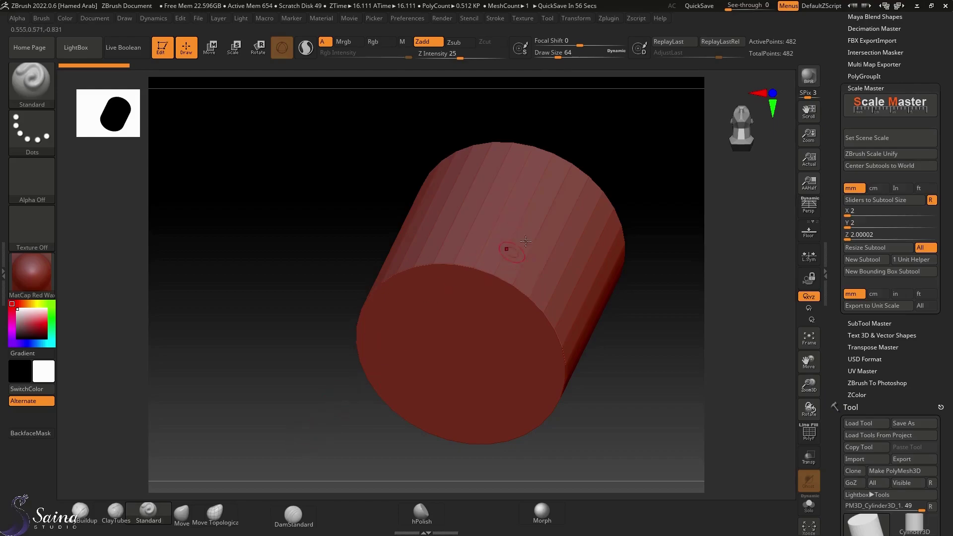
click(864, 213)
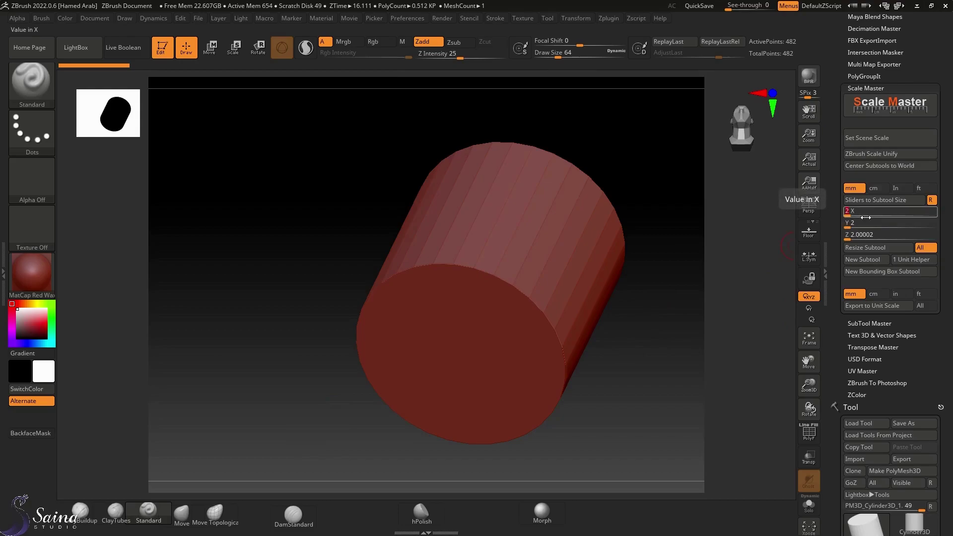
text(17)
key(Tab)
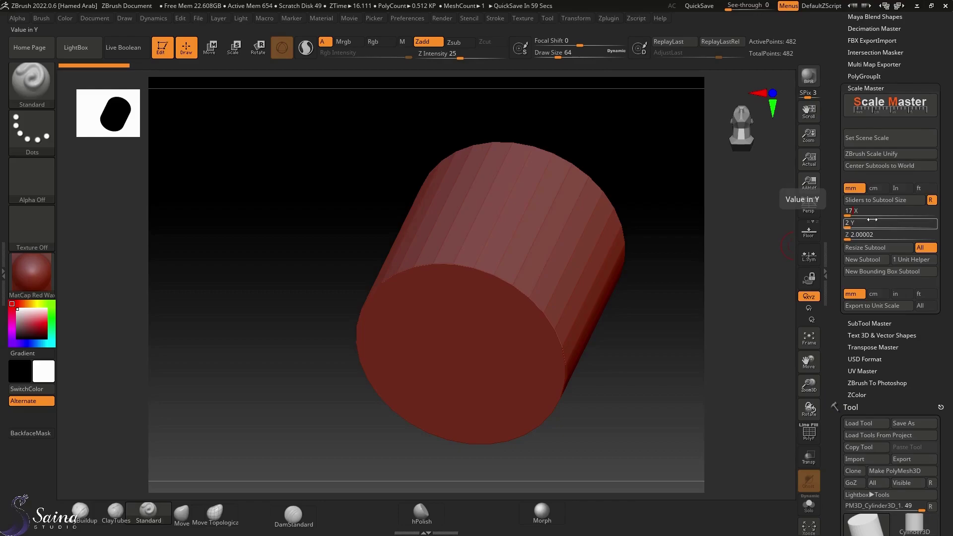
key(BackSpace)
text(17)
key(Return)
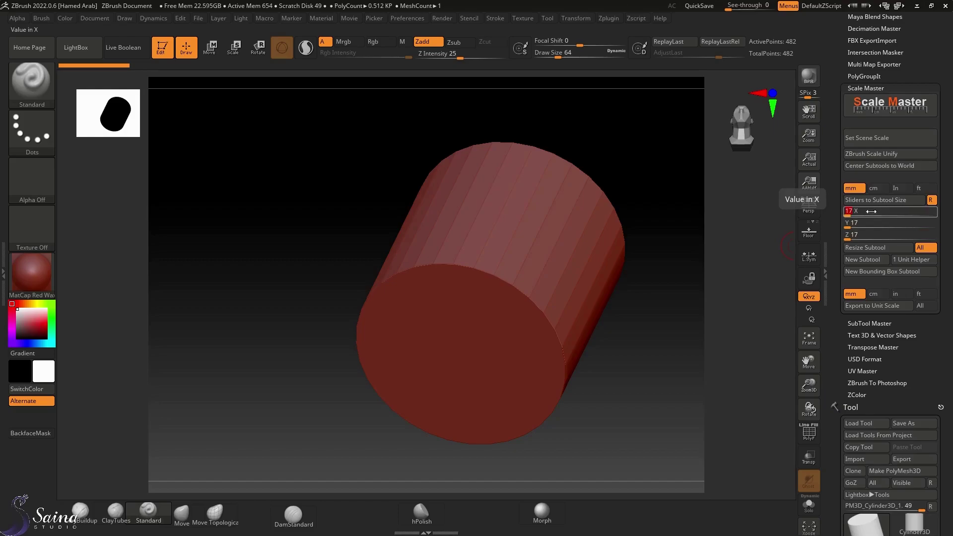
drag(535, 323, 517, 346)
drag(566, 321, 552, 344)
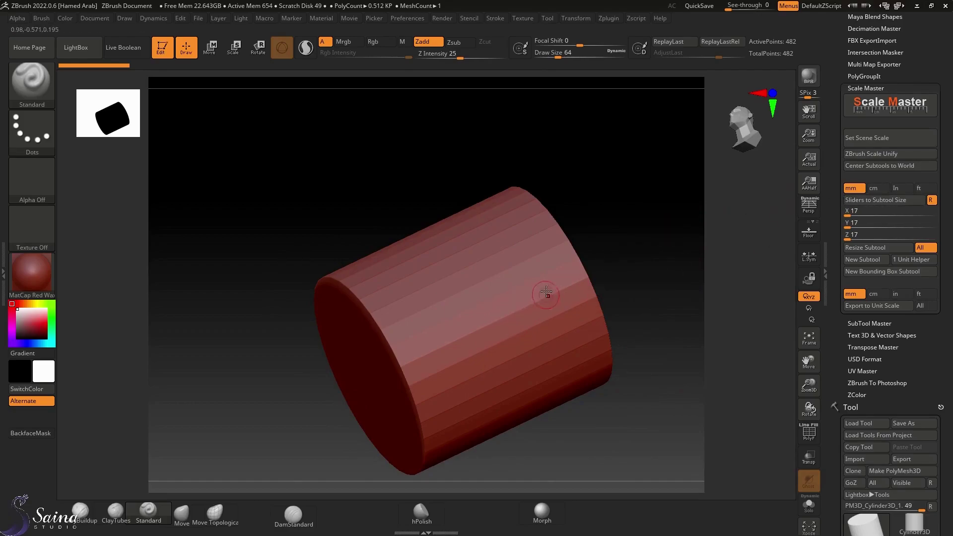
click(869, 222)
click(861, 211)
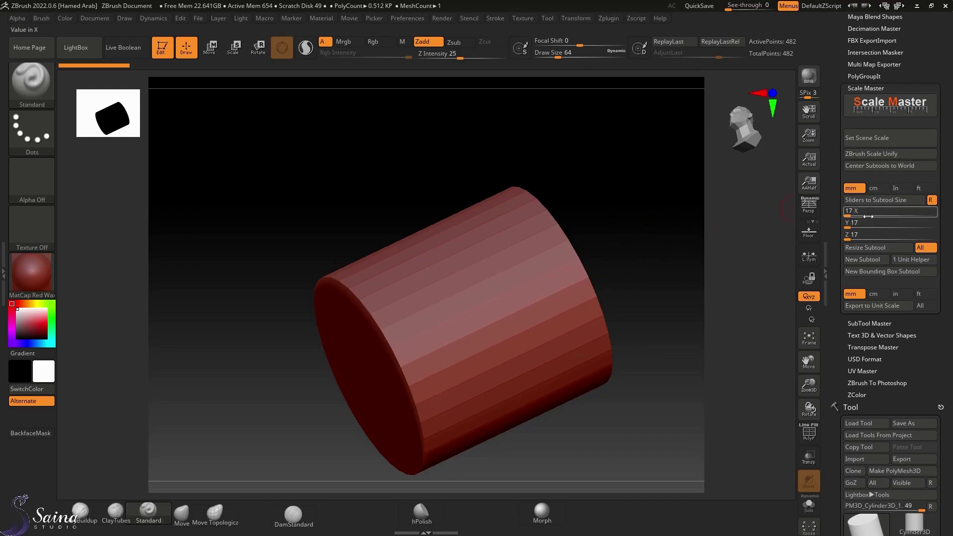
click(873, 223)
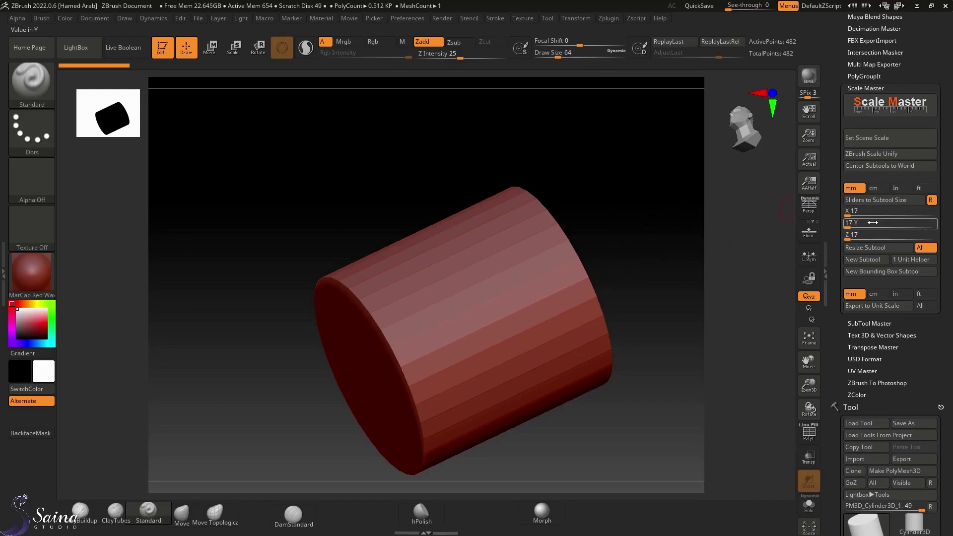
click(852, 211)
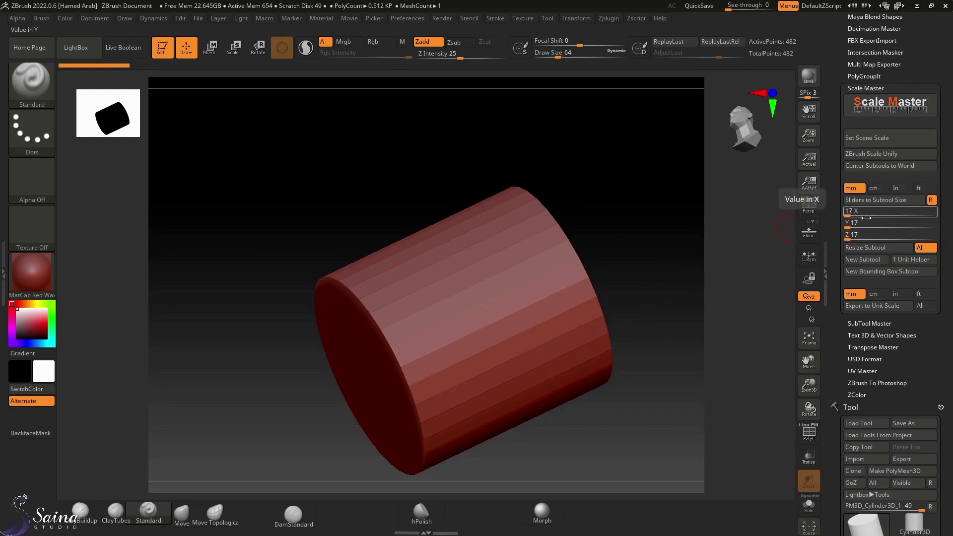
click(868, 222)
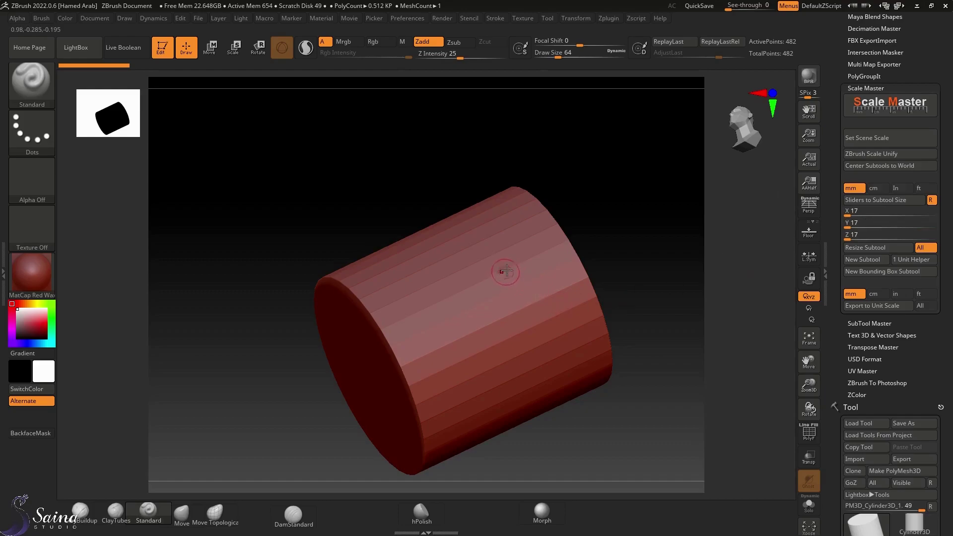
Turn off Lock Sliders to Ratio and set the Y size to 3 mm
click(860, 223)
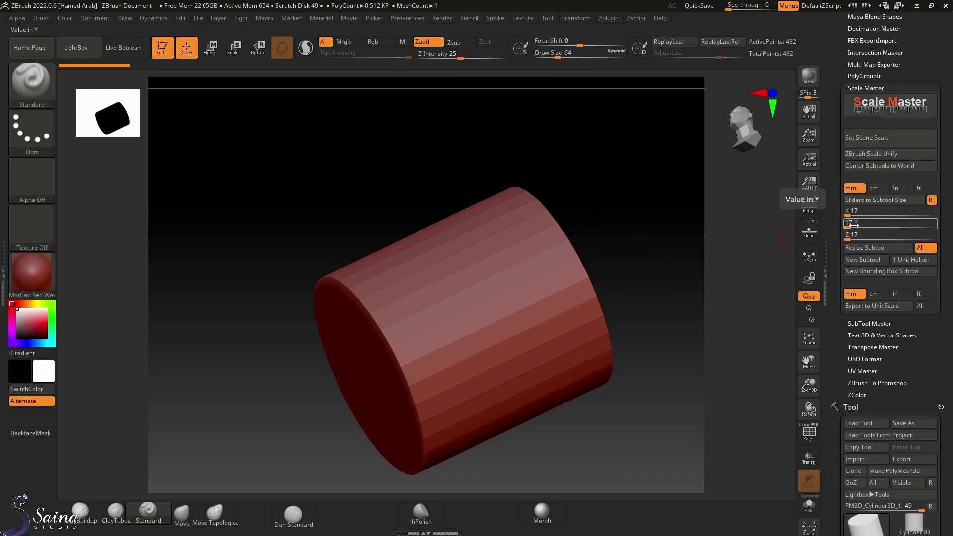
click(932, 200)
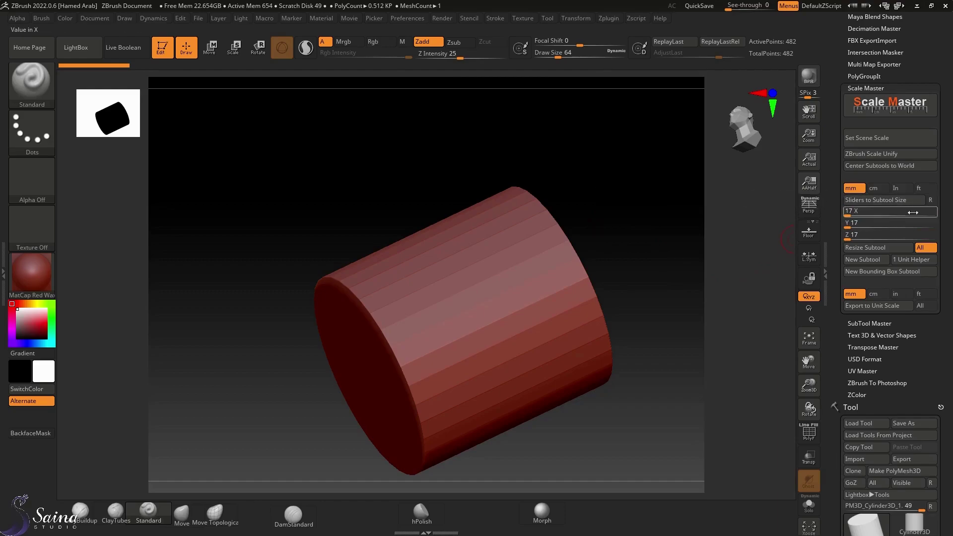
click(861, 225)
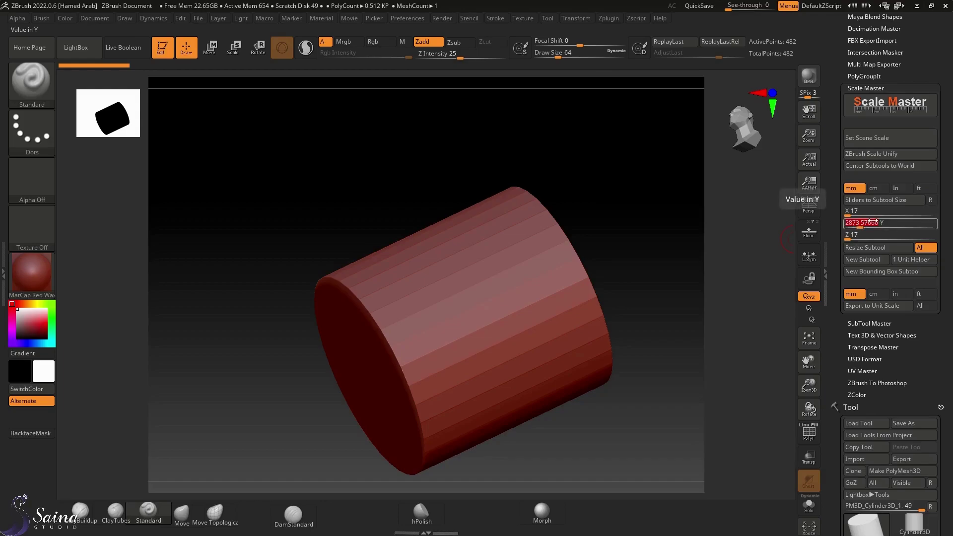
text(3)
key(Return)
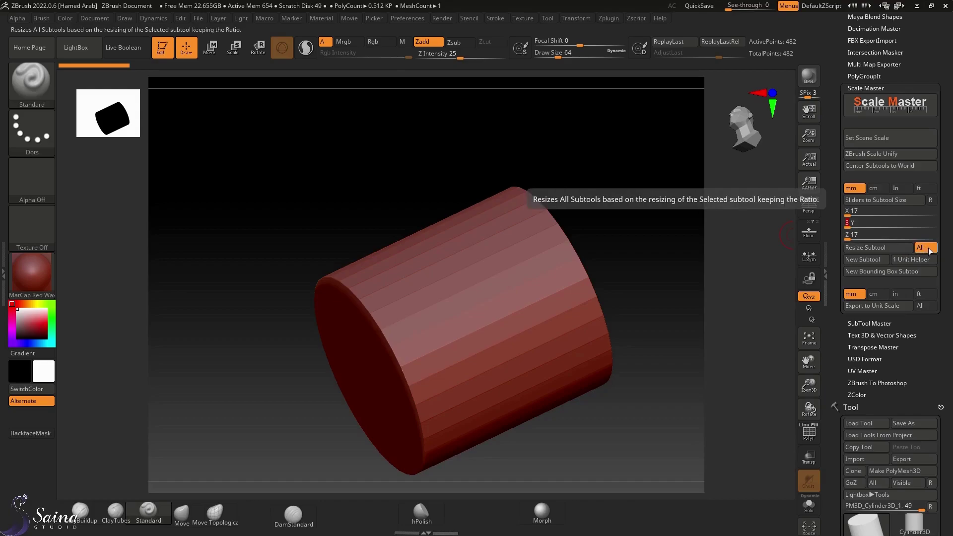
Apply Resize Subtool to flatten the cylinder into a 17 × 3 × 17 mm disc
scroll(888, 189, down, 10)
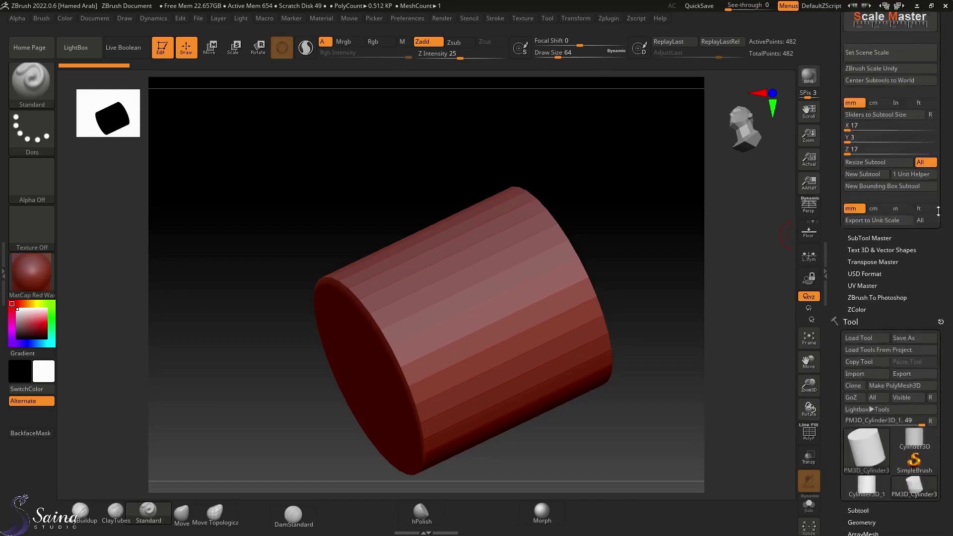
click(865, 133)
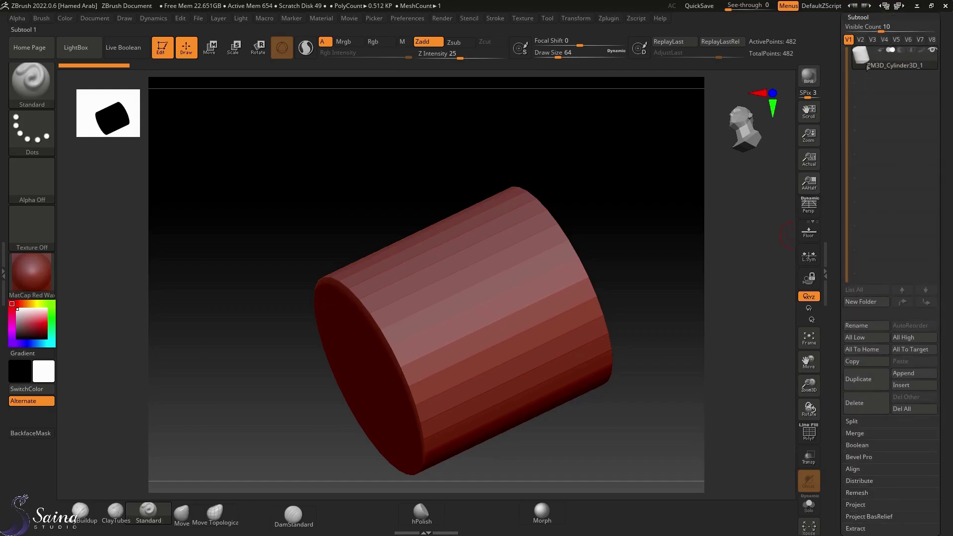
scroll(946, 136, up, 10)
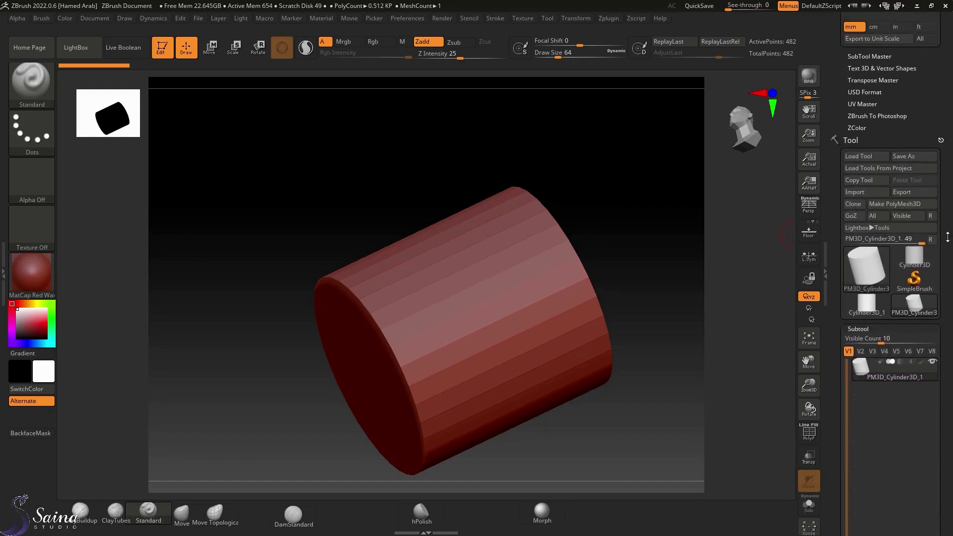
scroll(940, 275, down, 1)
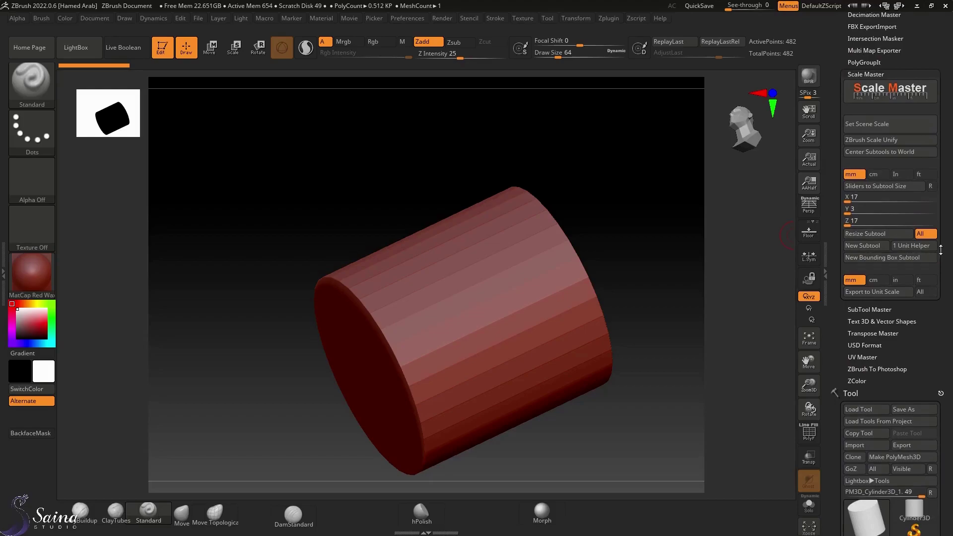
click(884, 234)
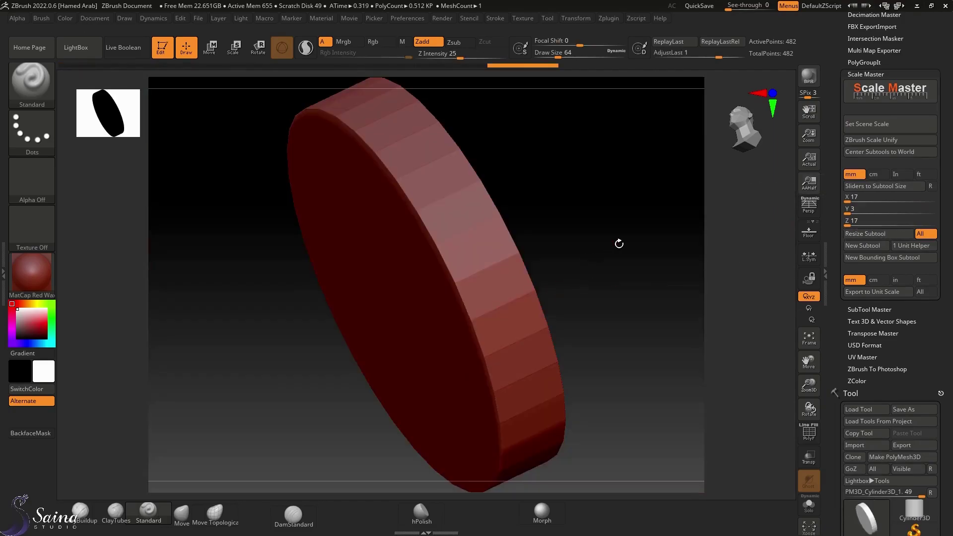
drag(619, 243, 632, 268)
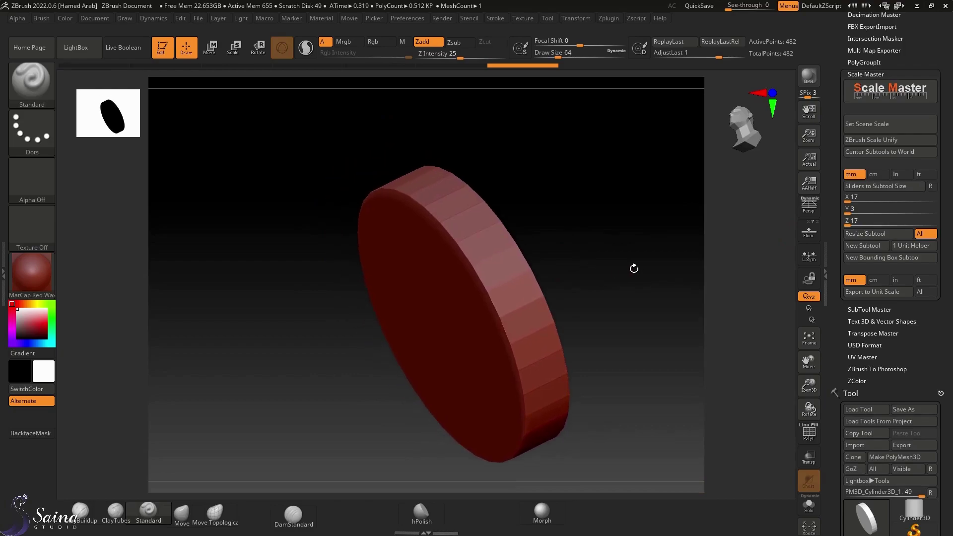
Set the scene scale to the 17.00 x 3.00 x 17.00 mm option and inspect the disc
click(868, 127)
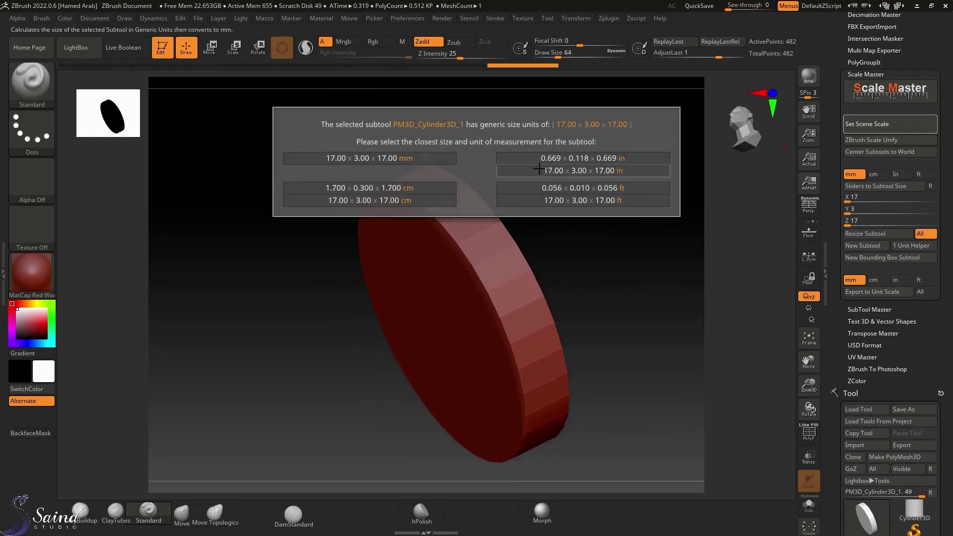
click(372, 158)
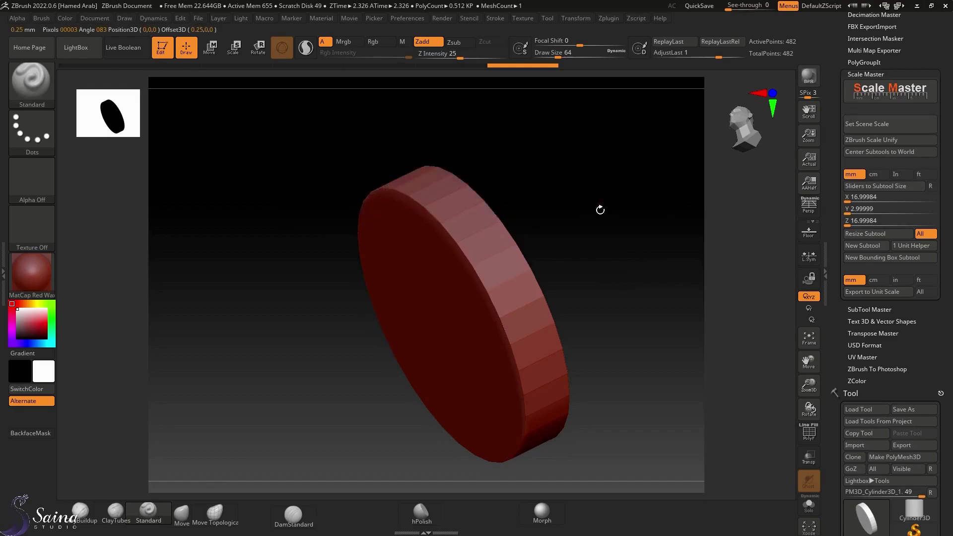
drag(600, 208, 571, 220)
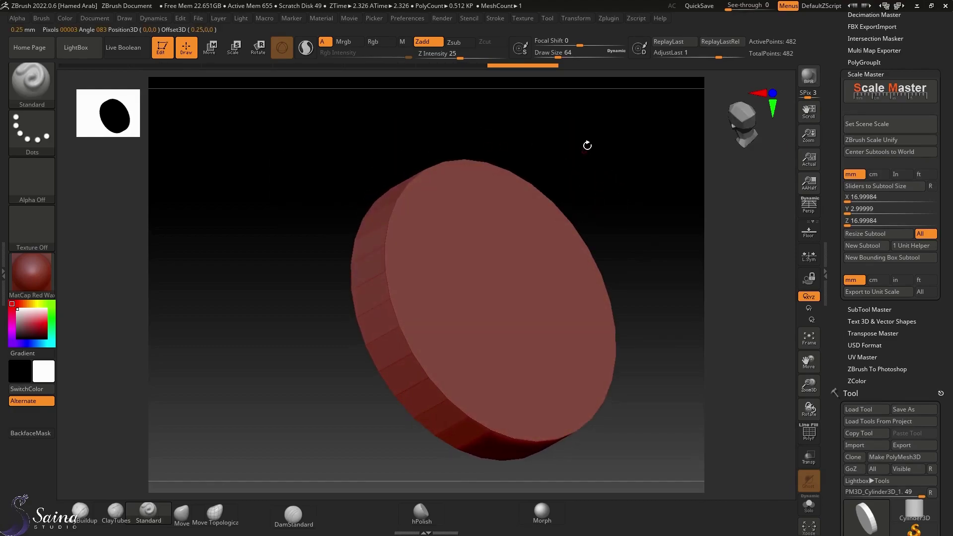
drag(591, 186, 609, 215)
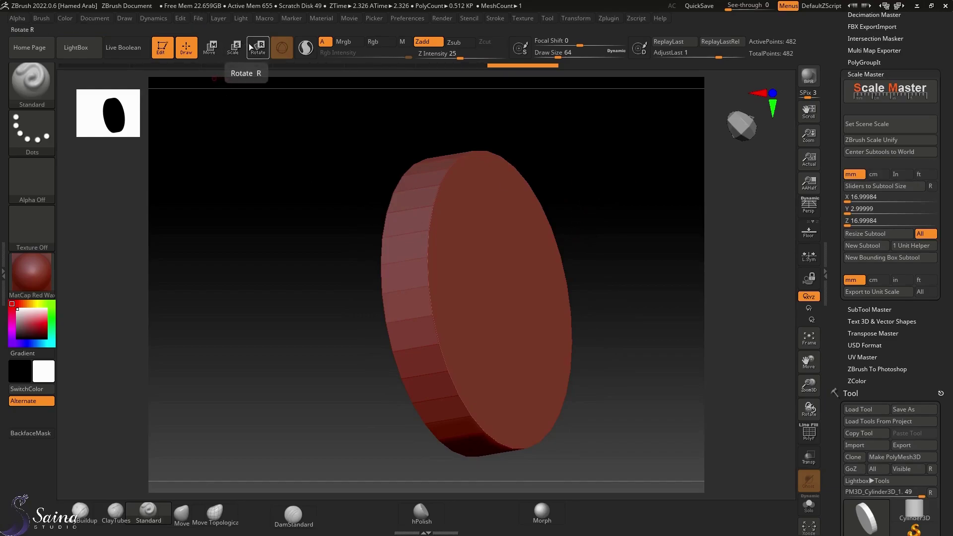
click(219, 53)
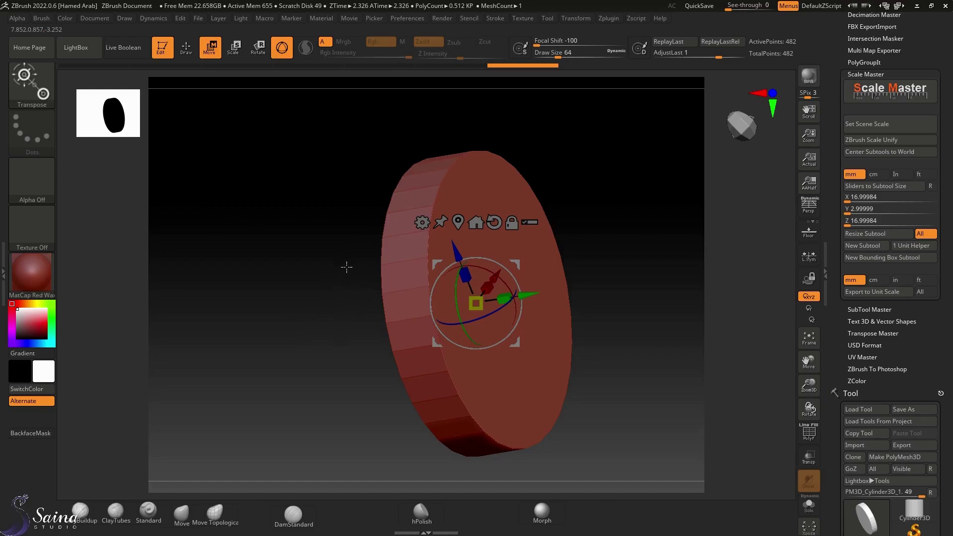
drag(335, 210, 348, 200)
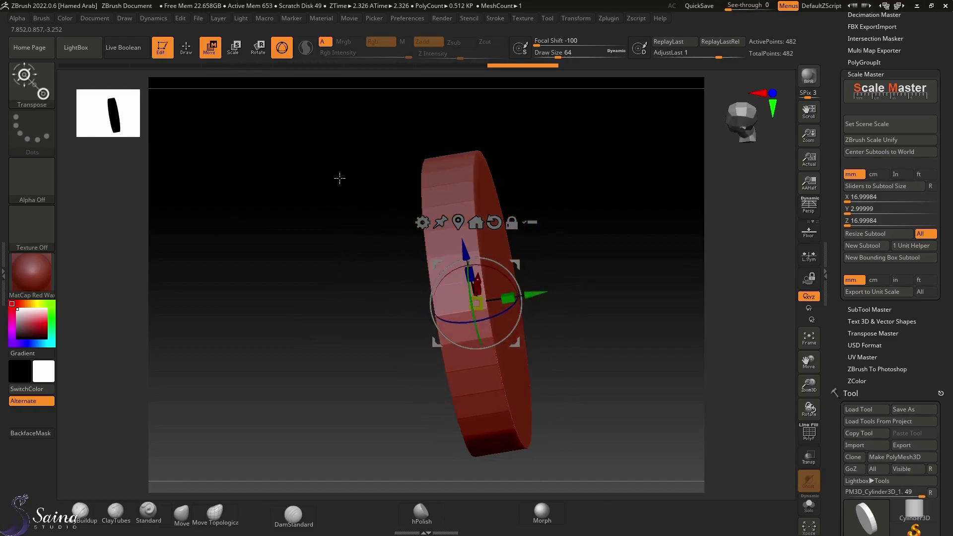
drag(397, 288, 330, 283)
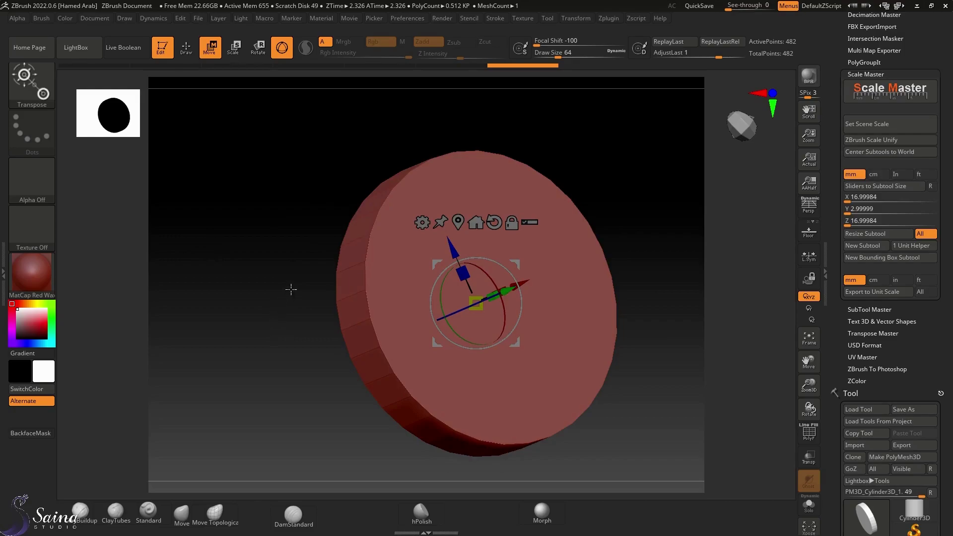
drag(306, 247, 299, 251)
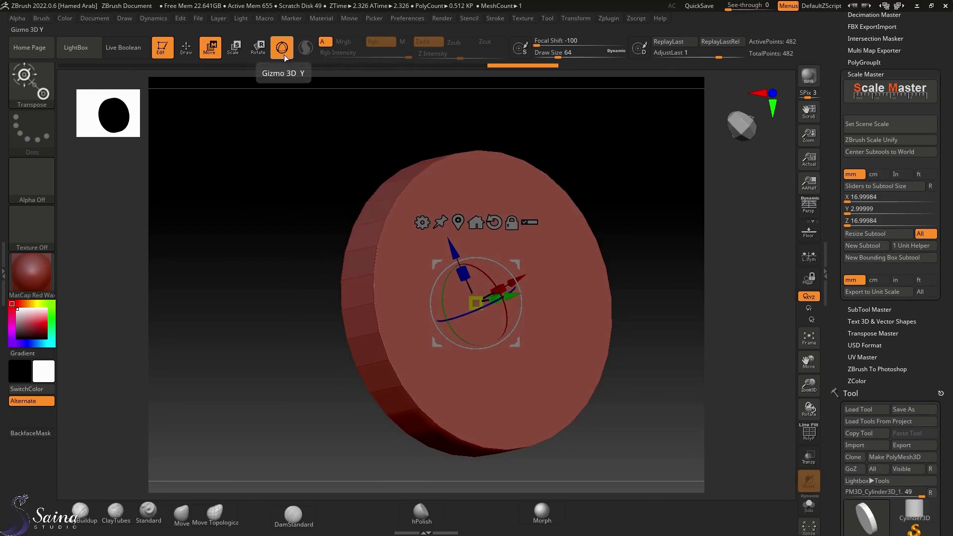
drag(298, 195, 339, 193)
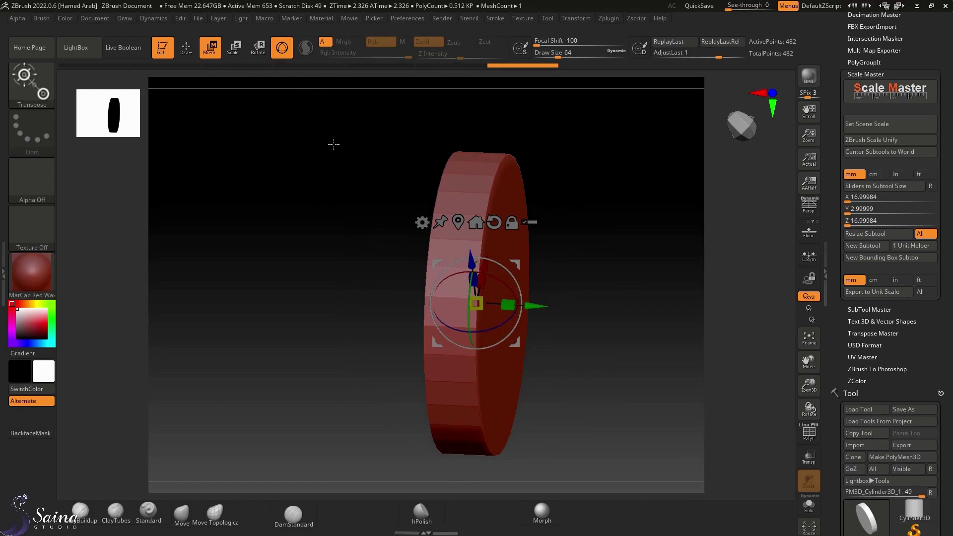
Turn off Gizmo 3D, view the disc edge-on, and measure its 2.9999 mm thickness
click(282, 48)
drag(462, 286, 581, 321)
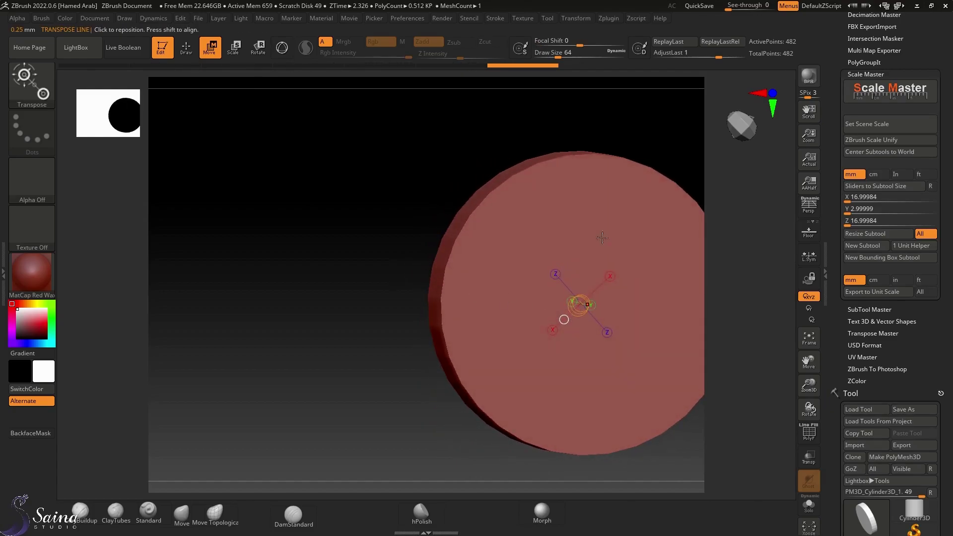
drag(602, 240, 545, 213)
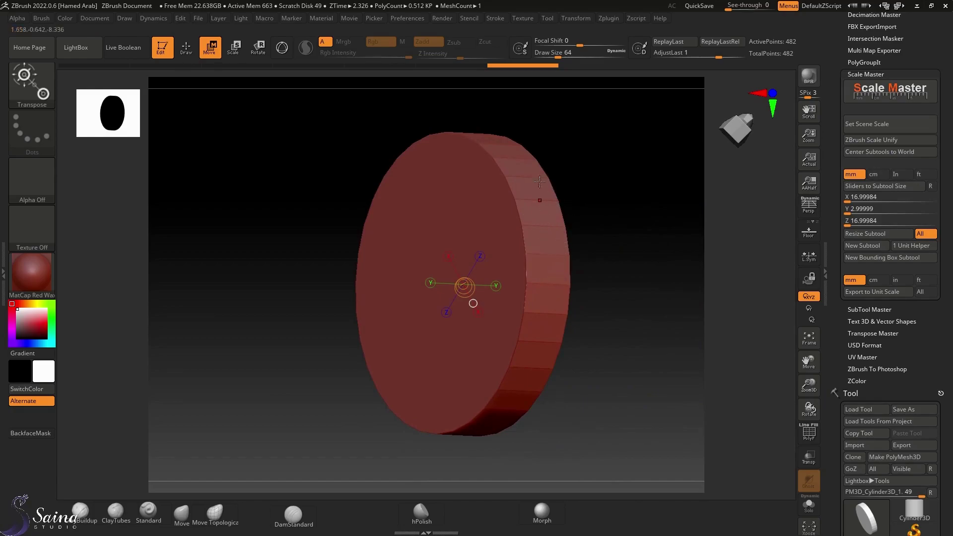
drag(556, 238, 511, 199)
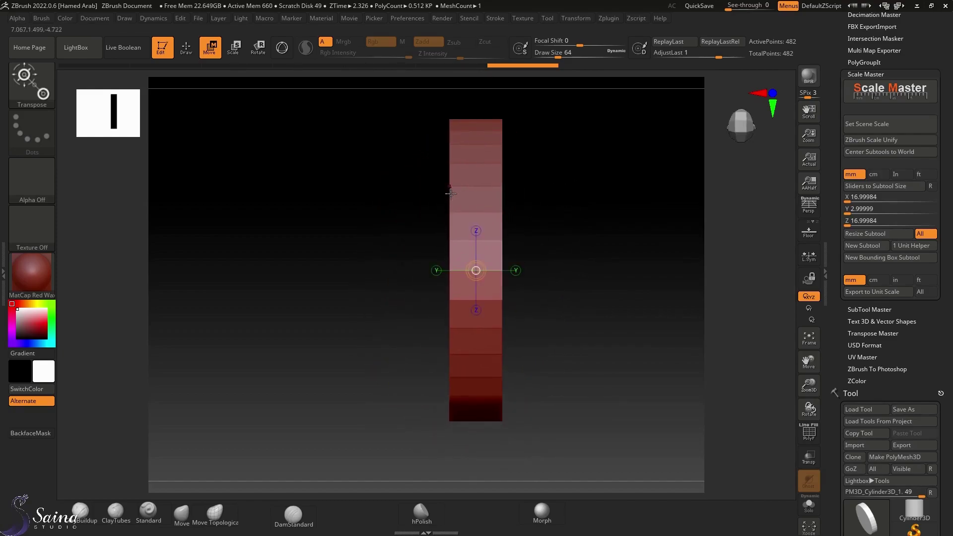
key(y)
scroll(456, 198, up, 2)
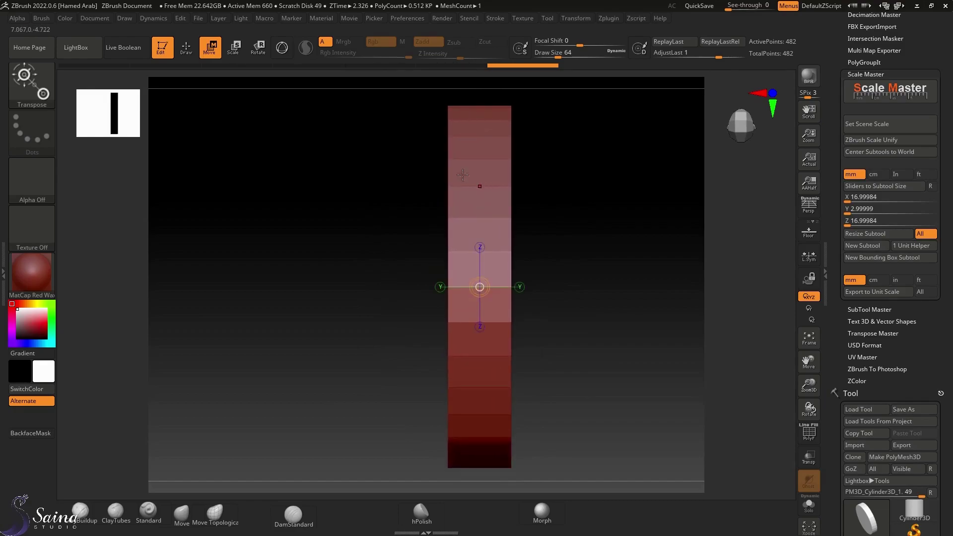
drag(448, 188, 513, 183)
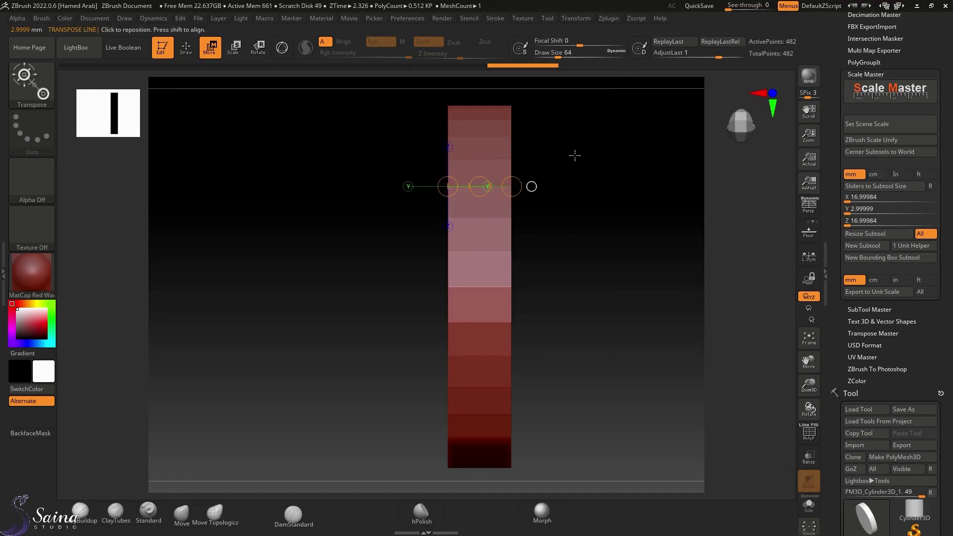
drag(579, 153, 556, 164)
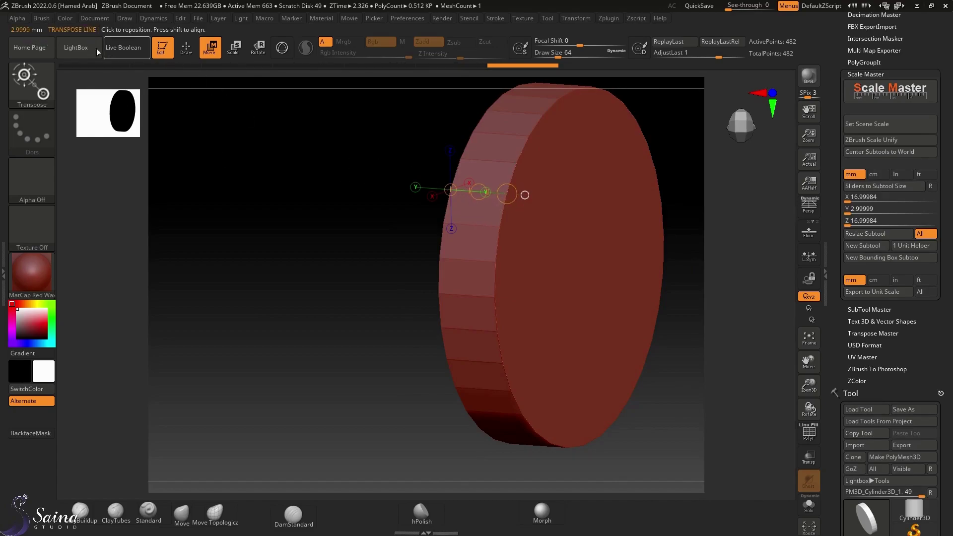
Frame the disc face-on and draw a transpose line from its top to bottom edge
drag(398, 182, 618, 242)
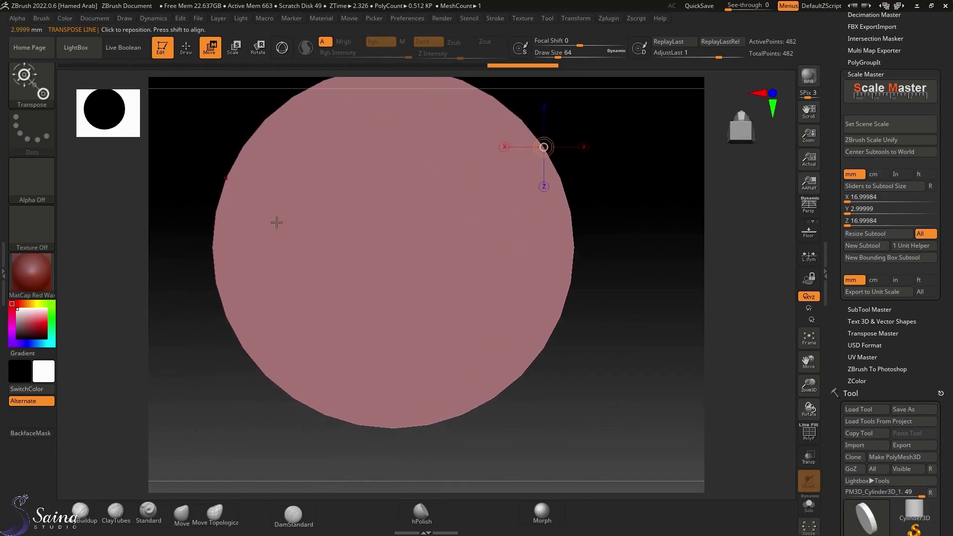
alt+right_drag(336, 248, 404, 281)
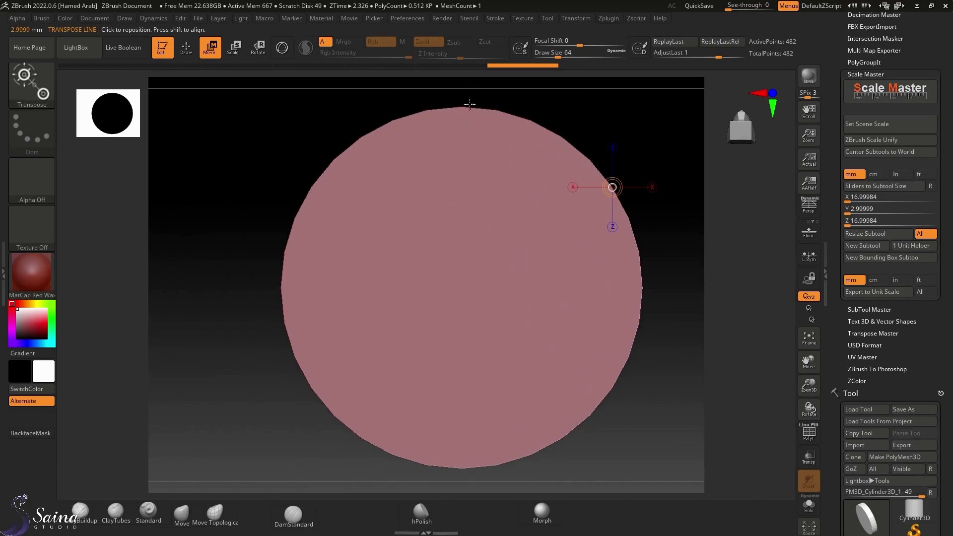
ctrl+right_drag(472, 118, 440, 172)
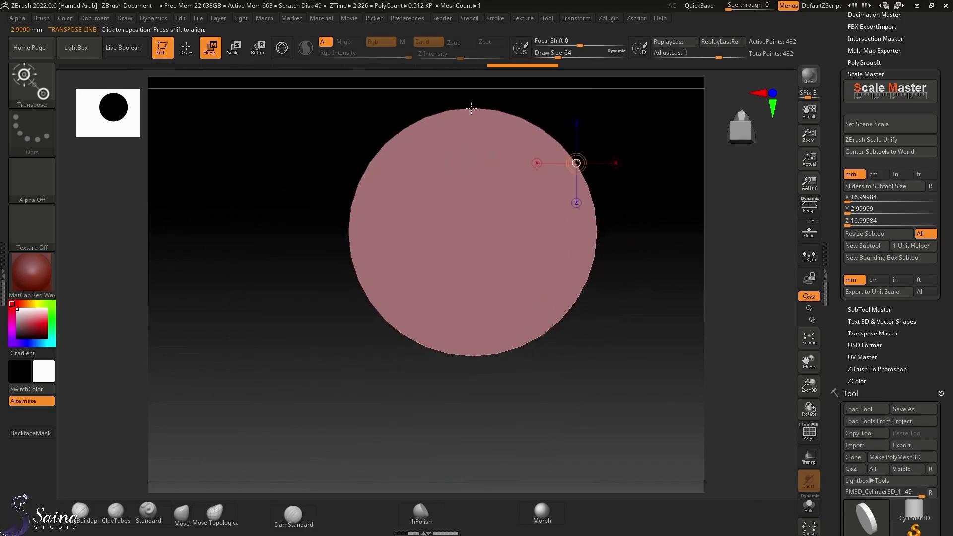
drag(473, 107, 472, 382)
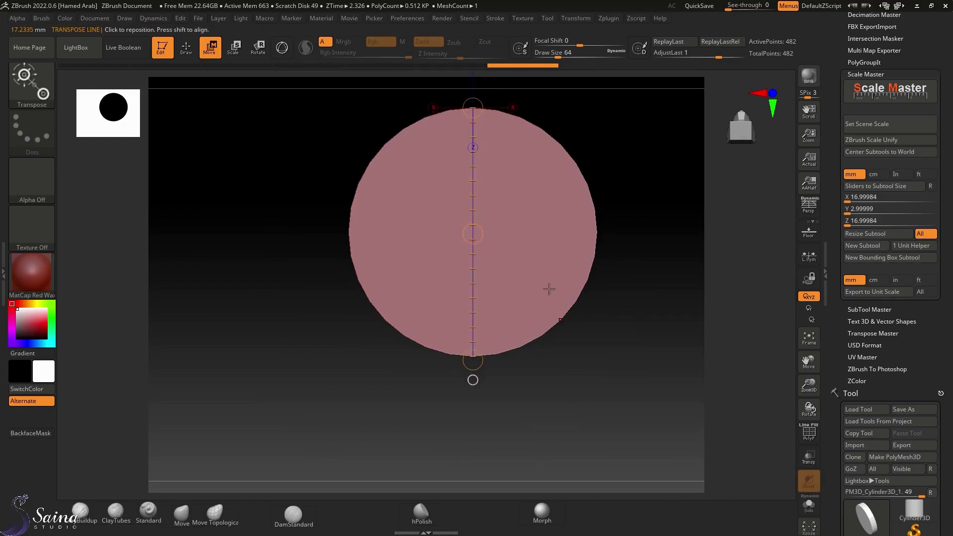
drag(536, 230, 481, 183)
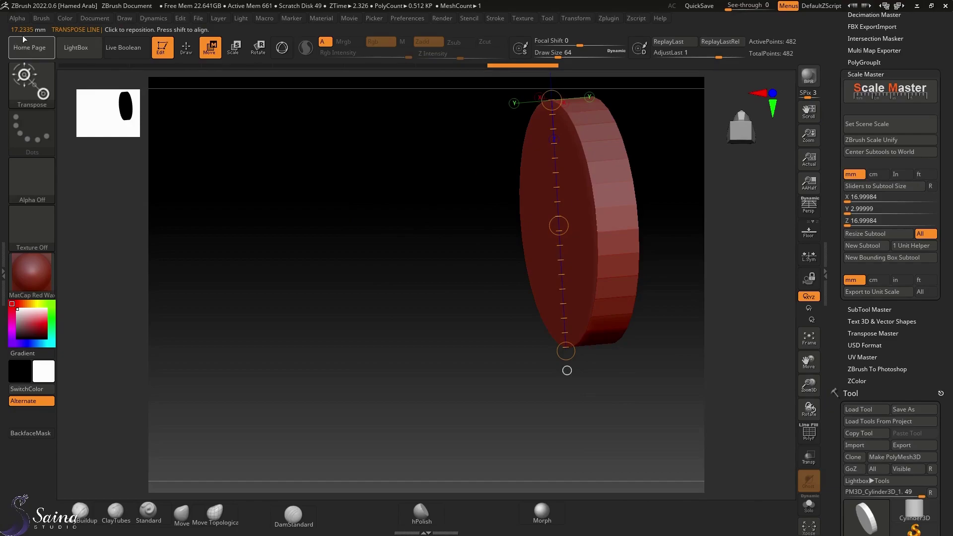
Redraw the diameter line, confirm it reads 16.9998 mm, and return to Draw mode
shift+drag(293, 175, 538, 170)
click(559, 244)
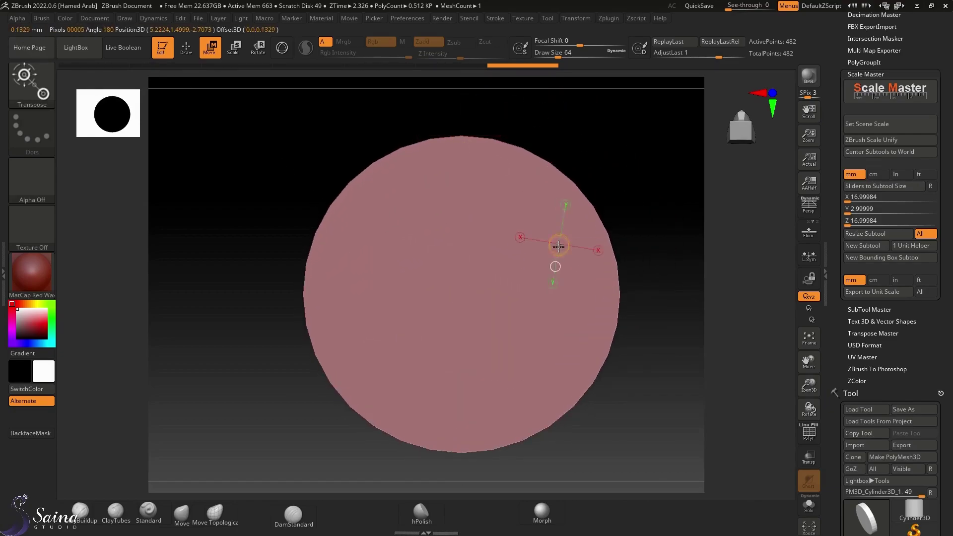
mouse_move(462, 139)
mouse_down()
mouse_move(471, 288)
mouse_move(469, 446)
mouse_move(460, 453)
mouse_up()
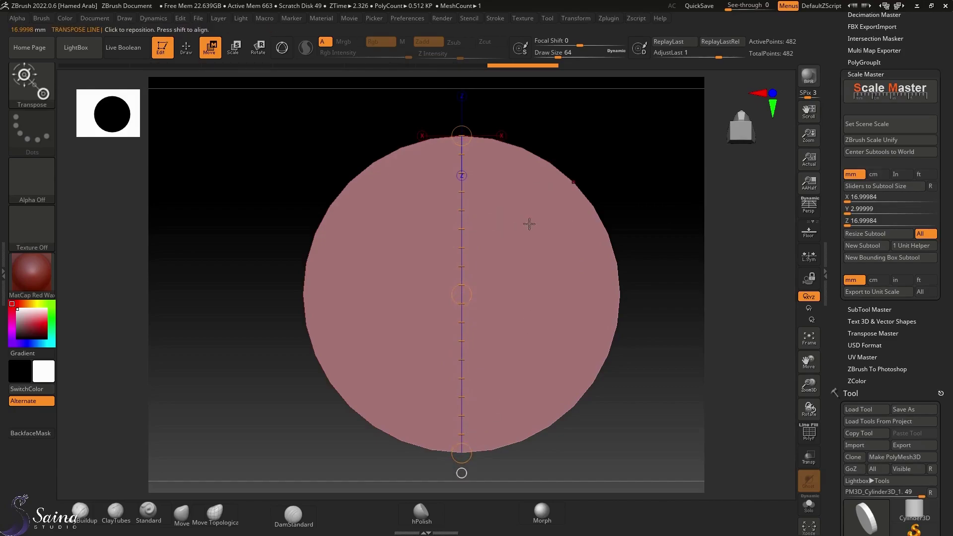
drag(298, 163, 513, 175)
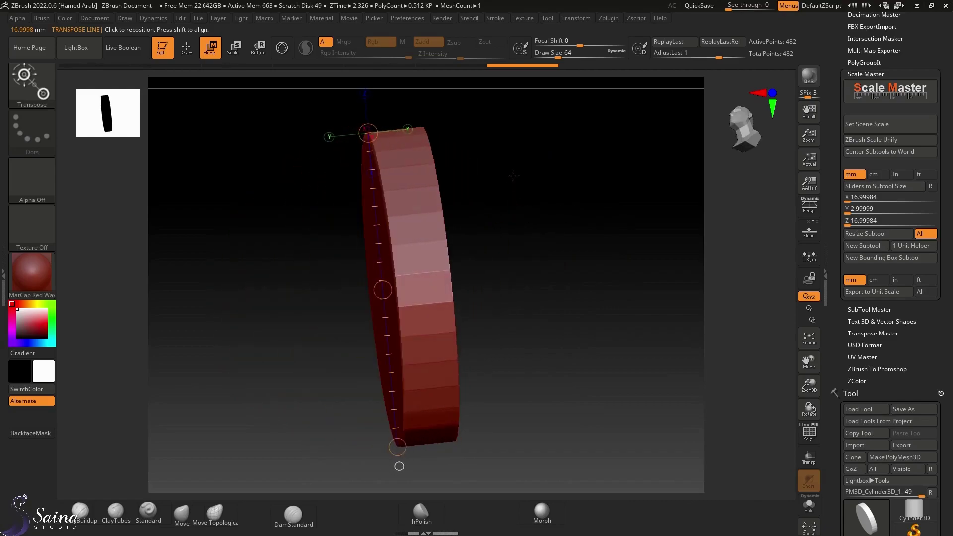
drag(390, 301, 483, 266)
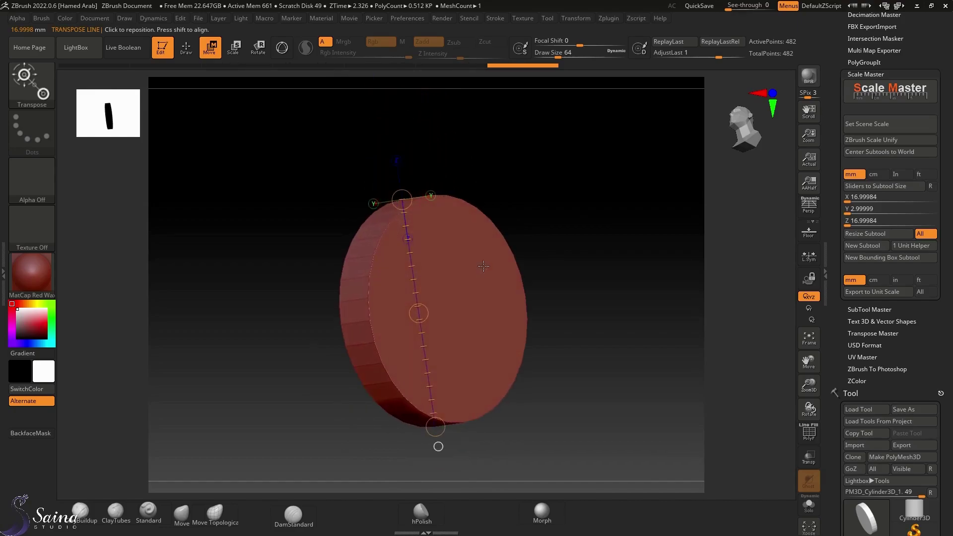
key(q)
drag(561, 278, 626, 278)
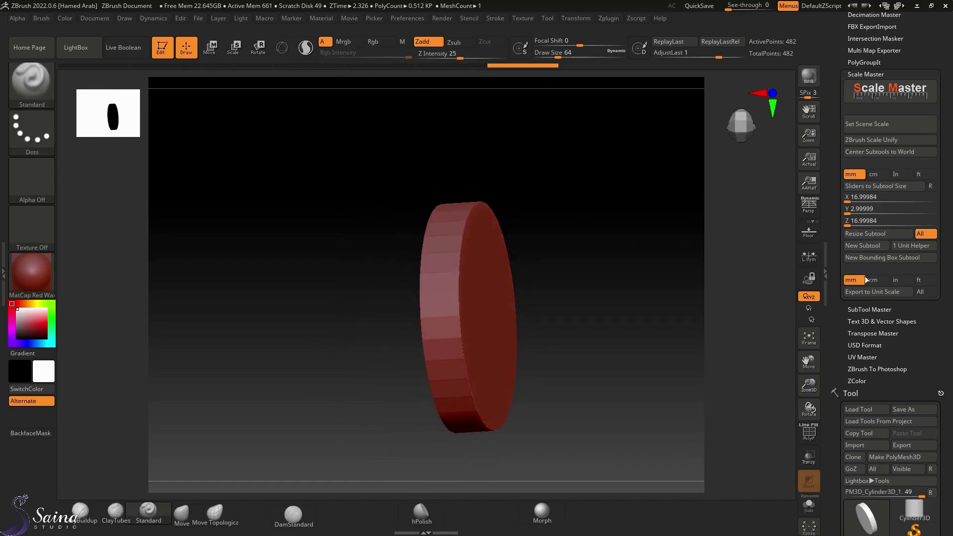
scroll(522, 280, up, 2)
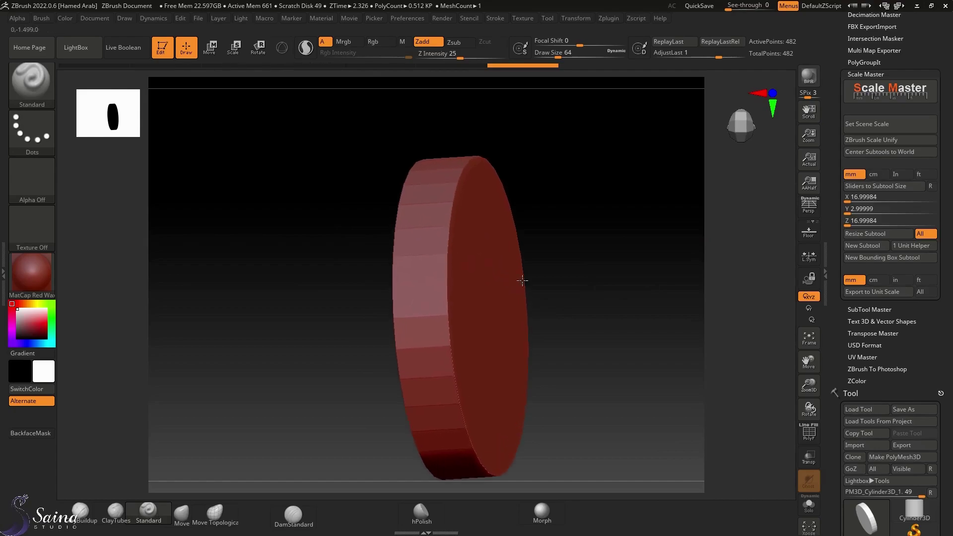
scroll(523, 281, up, 1)
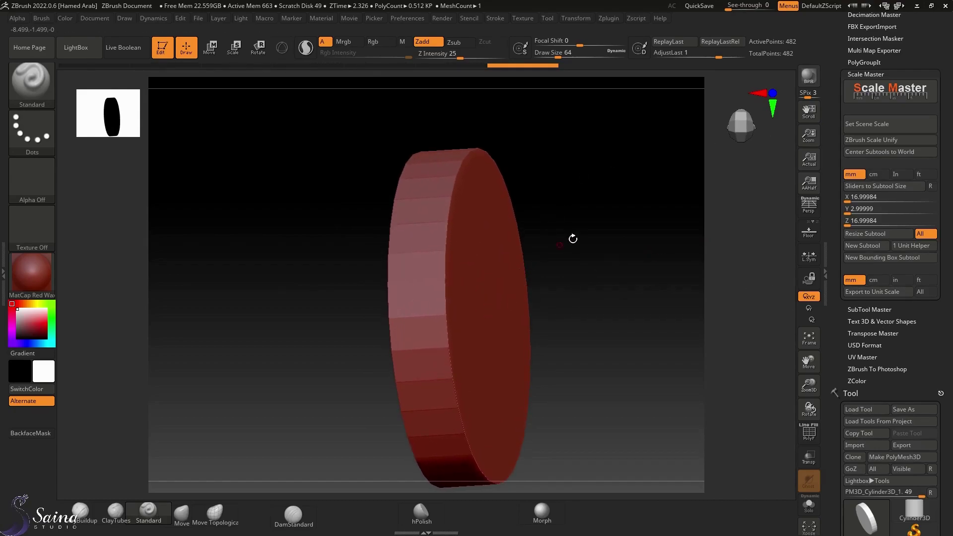
click(861, 197)
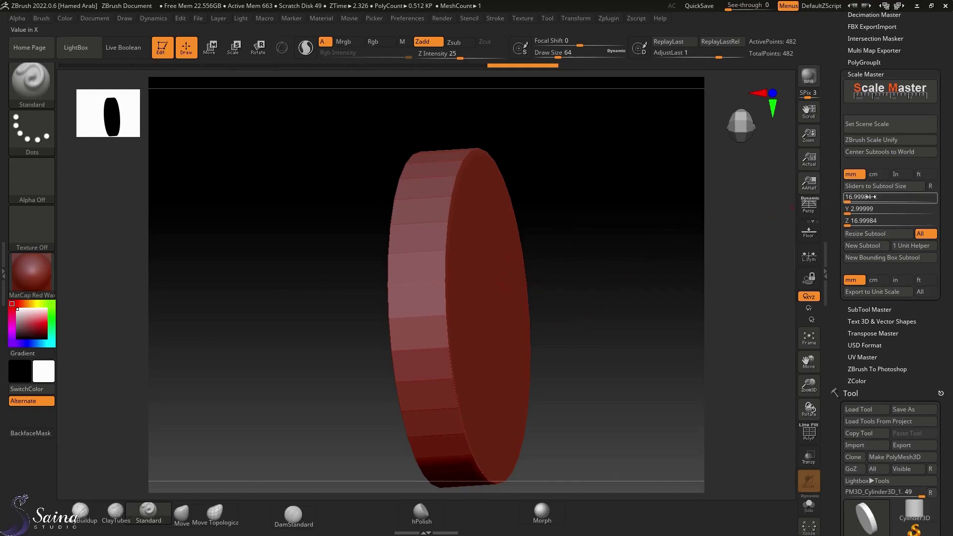